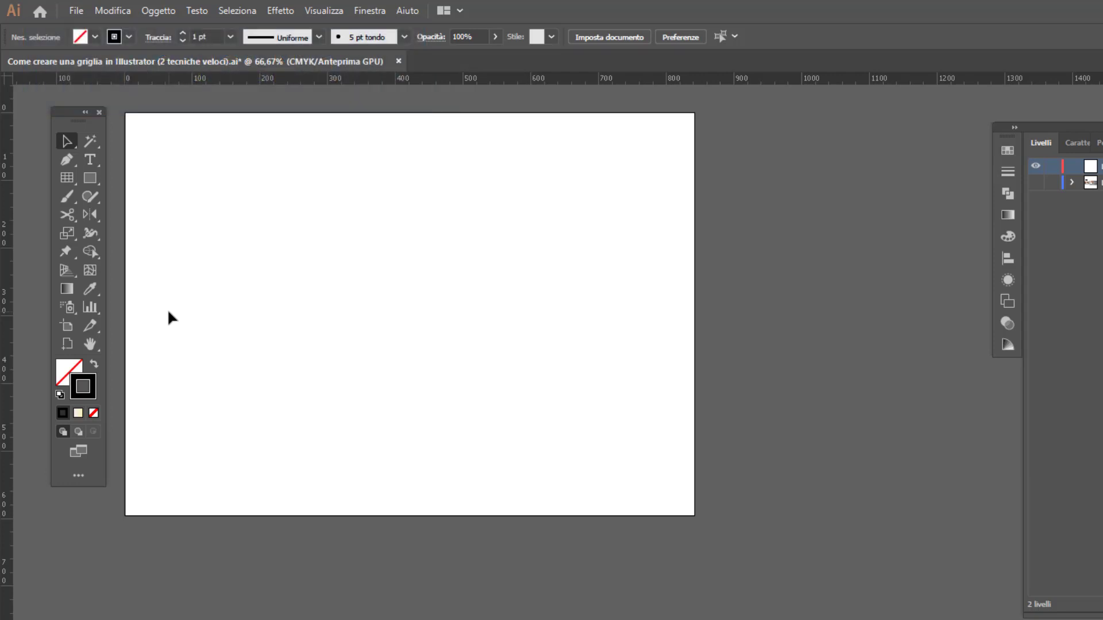
Reveal the flyout of line, arc, spiral and rectangular grid tools in the Tools panel.
left_click_drag(63, 112, 72, 108)
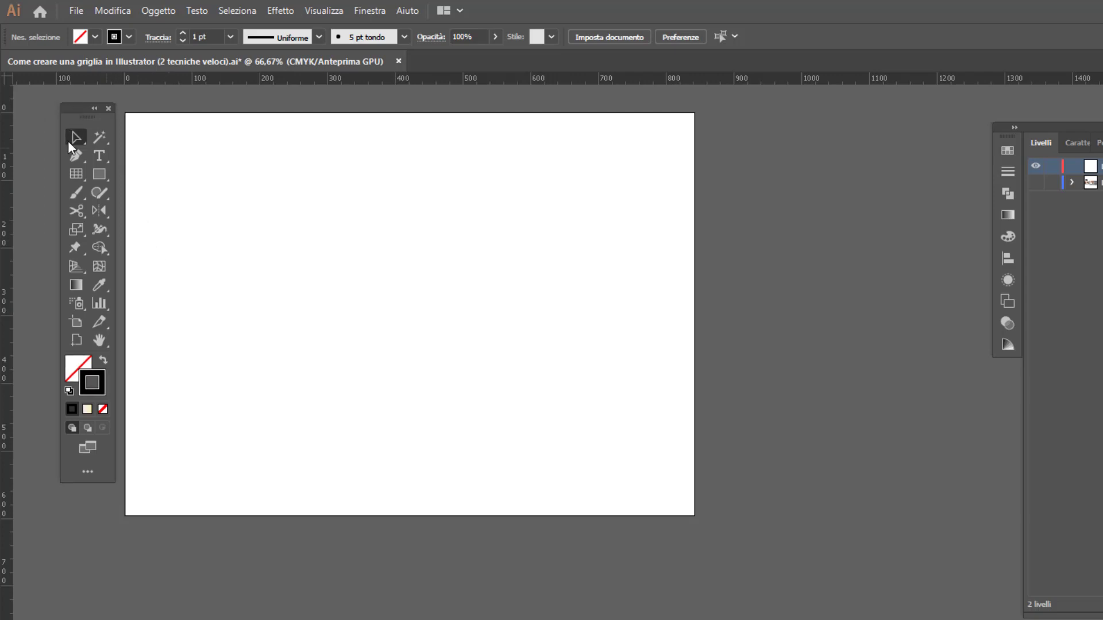
left_click(72, 174)
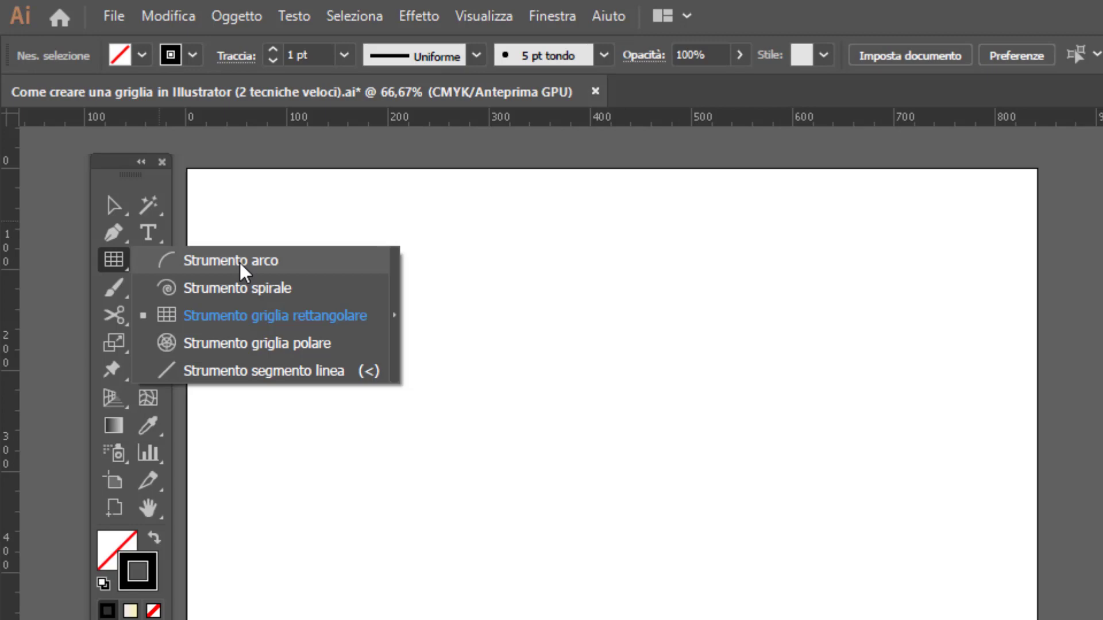
Choose Strumento griglia rettangolare and open its options, showing 522,95 × 250,11 px with 8×8 dividers.
left_click(306, 316)
left_click(487, 353)
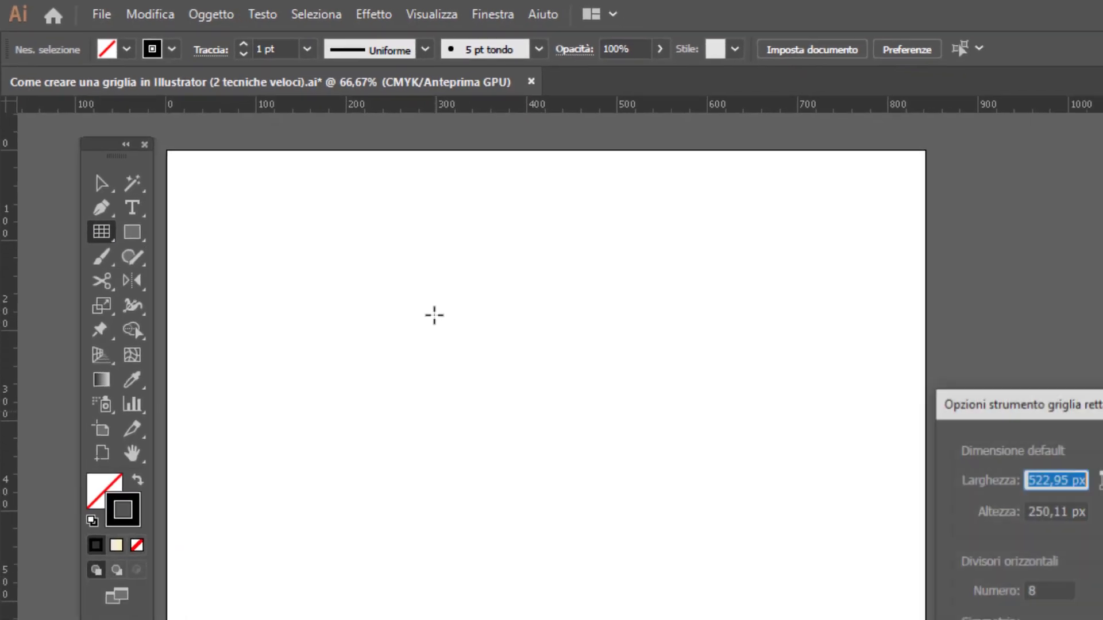
left_click_drag(741, 286, 520, 156)
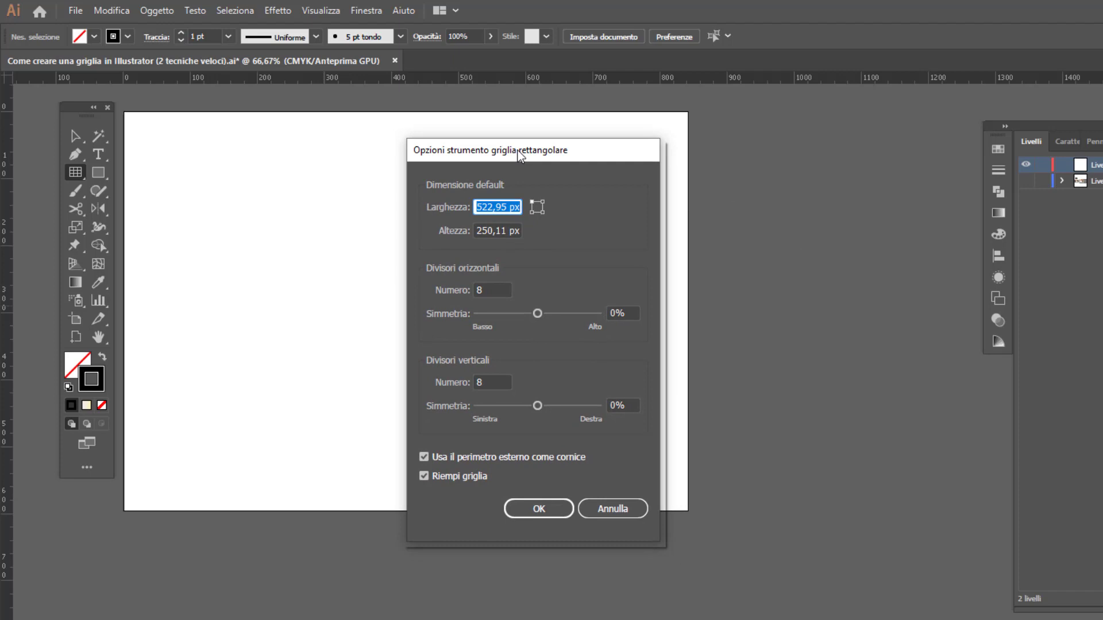
left_click_drag(520, 156, 592, 144)
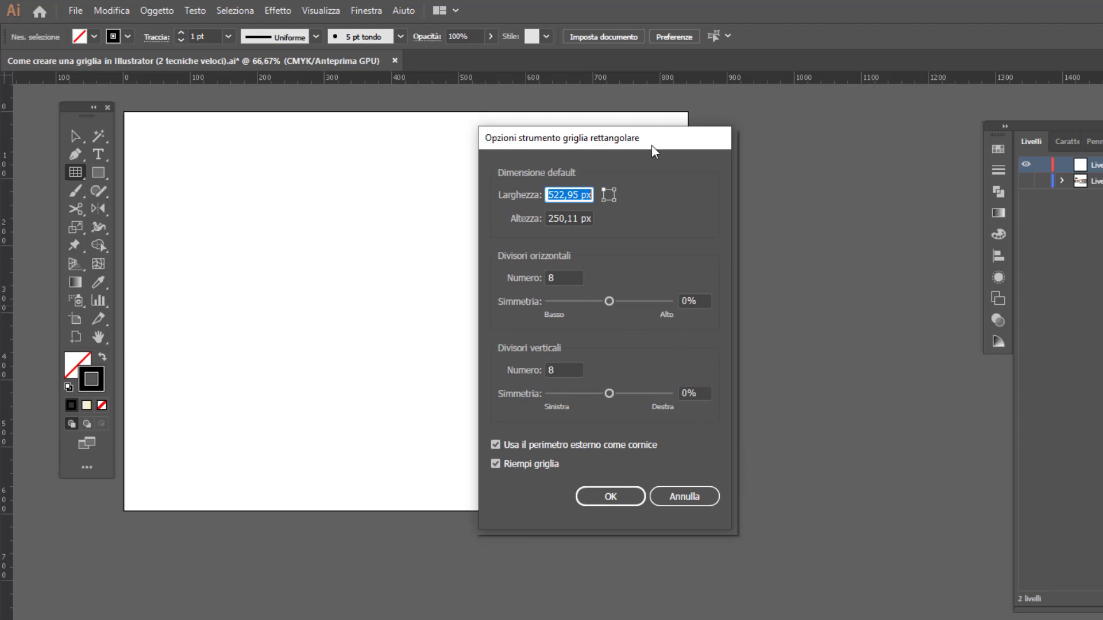
Untick 'Usa il perimetro esterno come cornice' and 'Riempi griglia' in the grid options.
left_click_drag(651, 145, 712, 129)
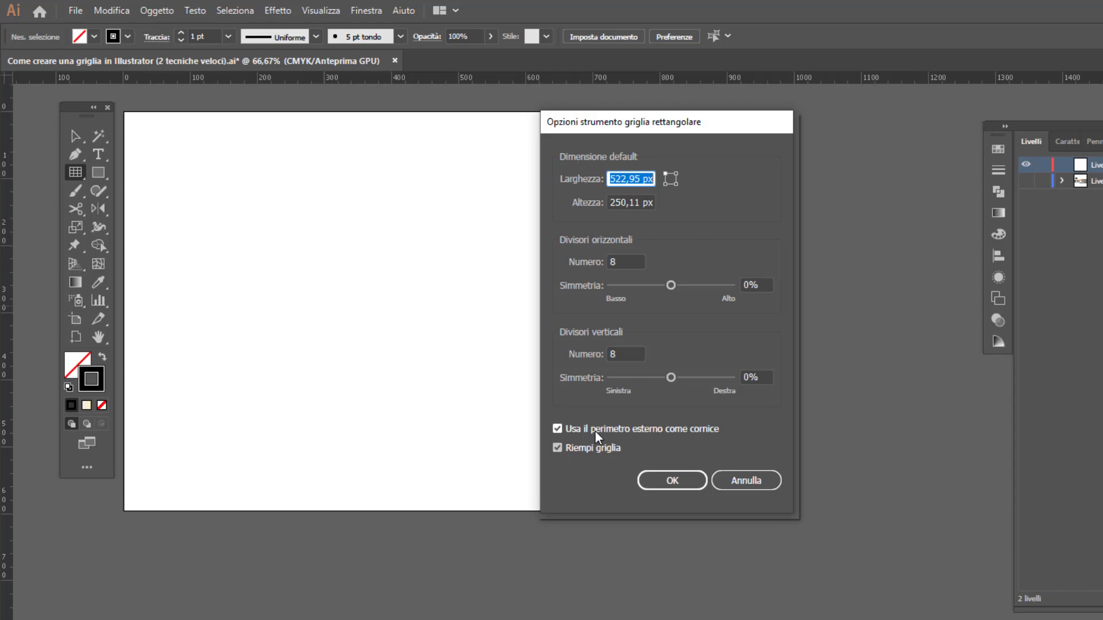
left_click(595, 432)
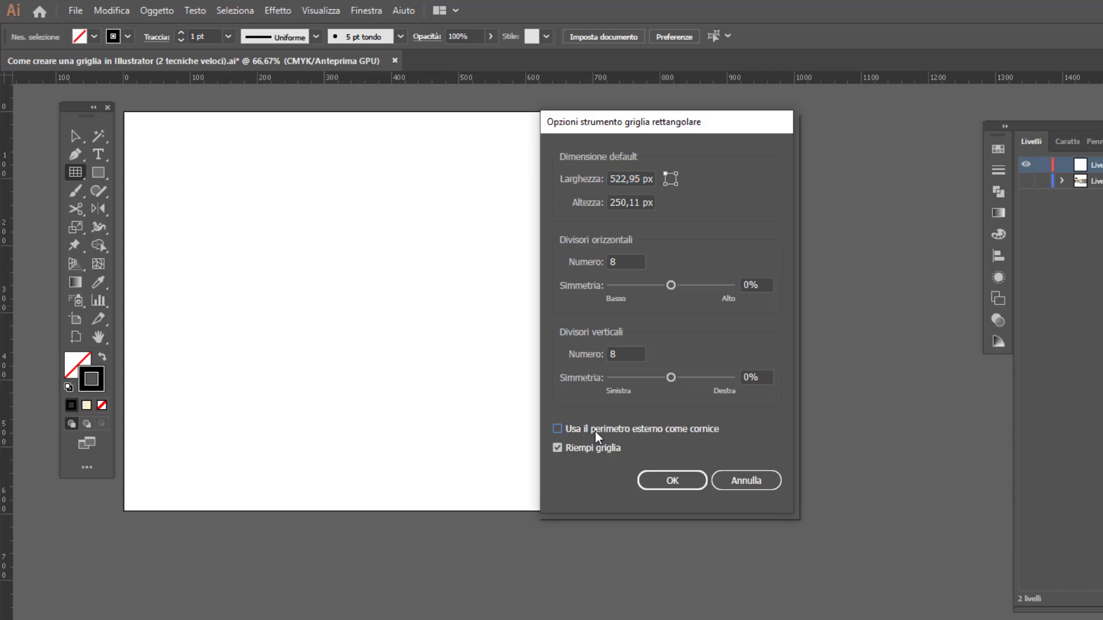
left_click(594, 447)
Create the 8×8 grid at 522,95 × 250,11 px and return to the Selection tool.
left_click(671, 488)
key("v")
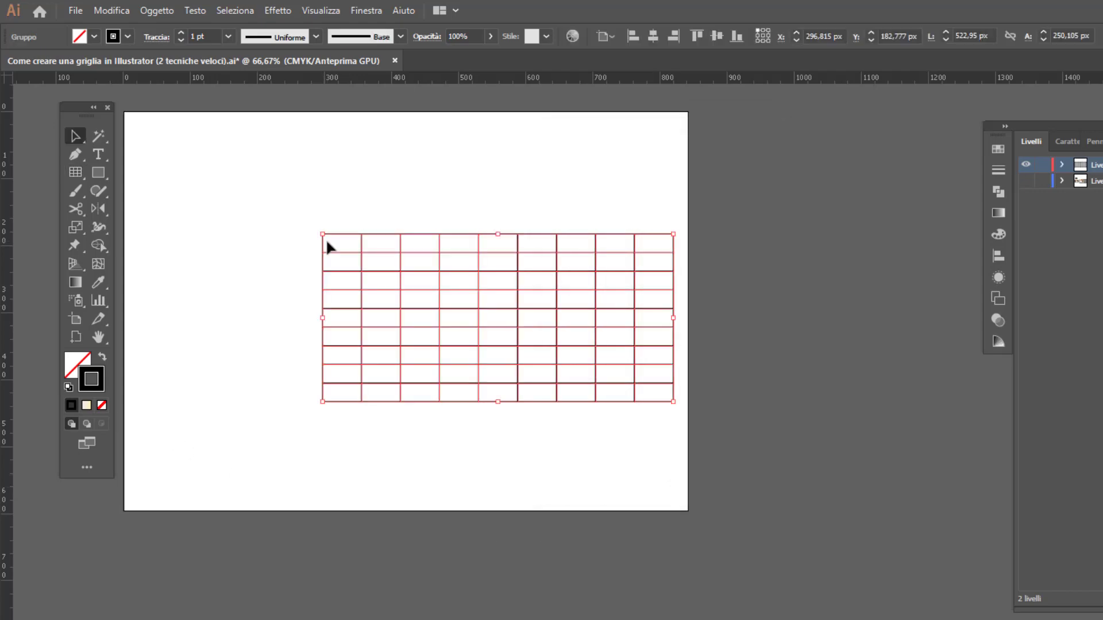
scroll(492, 253, "up", 1)
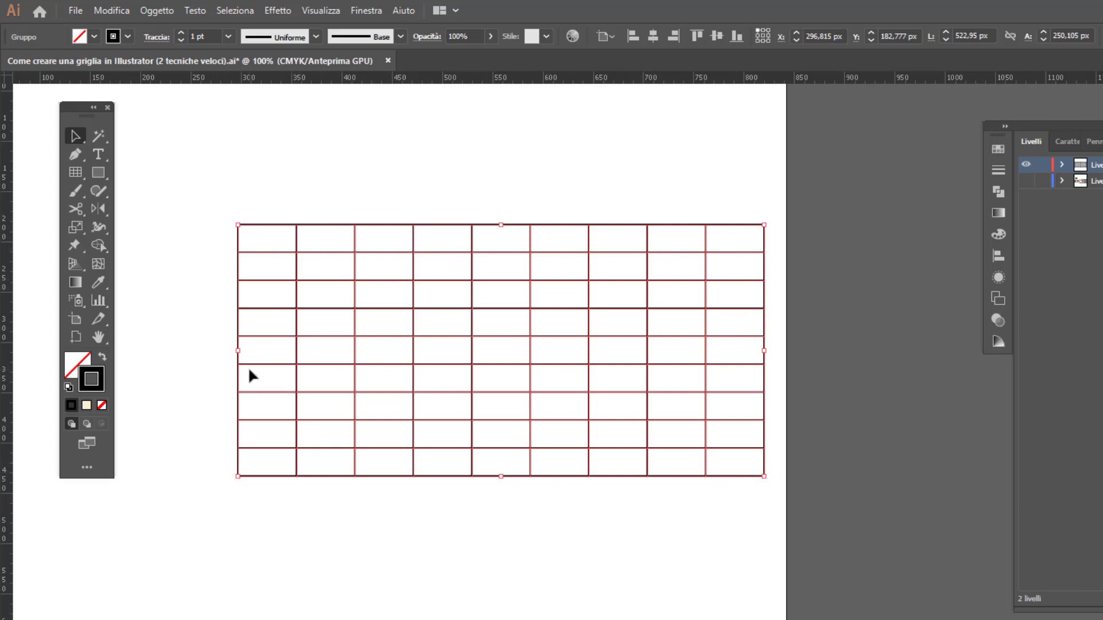
Reopen the rectangular grid options from a new spot on the artboard.
left_click(81, 174)
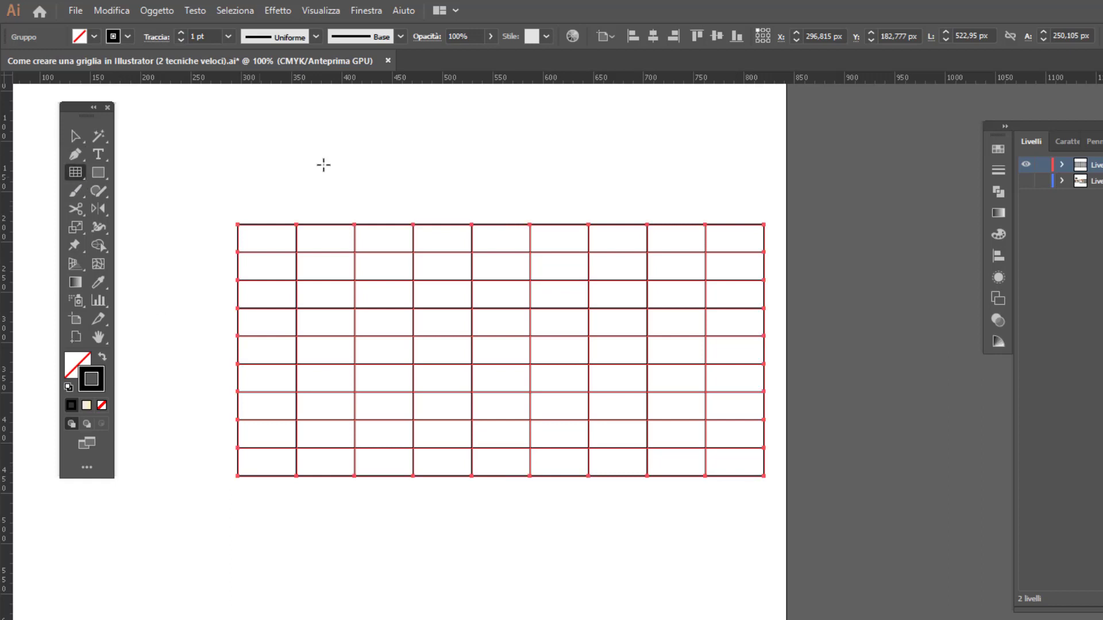
left_click(426, 146)
mouse_move(697, 128)
left_mouse_down()
mouse_move(885, 143)
mouse_move(630, 282)
mouse_move(573, 271)
left_mouse_up()
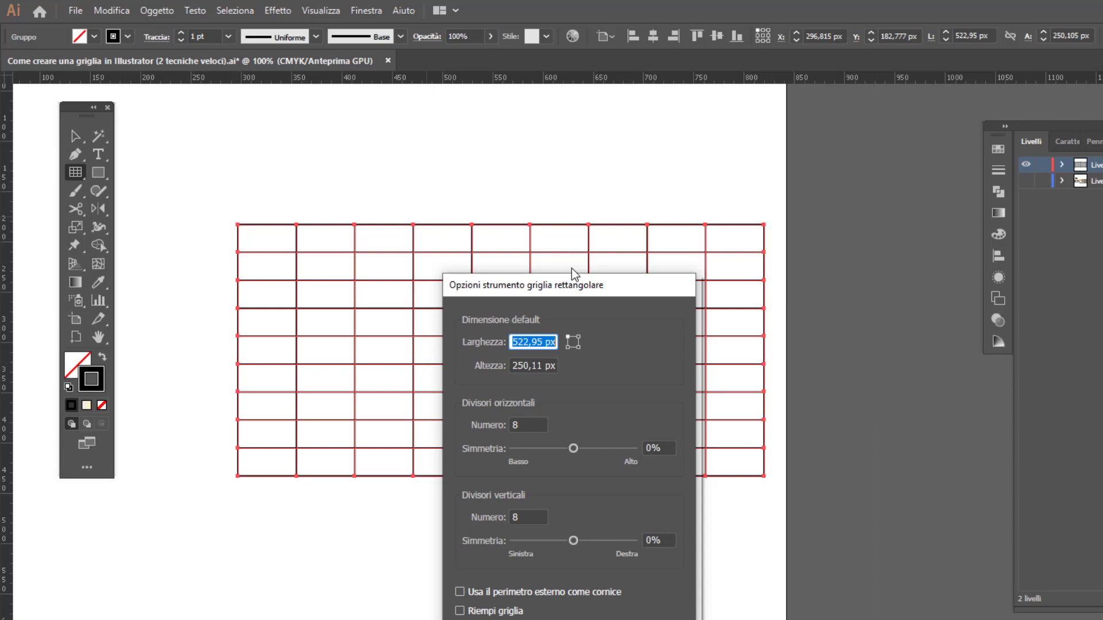
Dismiss the grid options dialog without adding a second grid.
left_click_drag(605, 282, 637, 292)
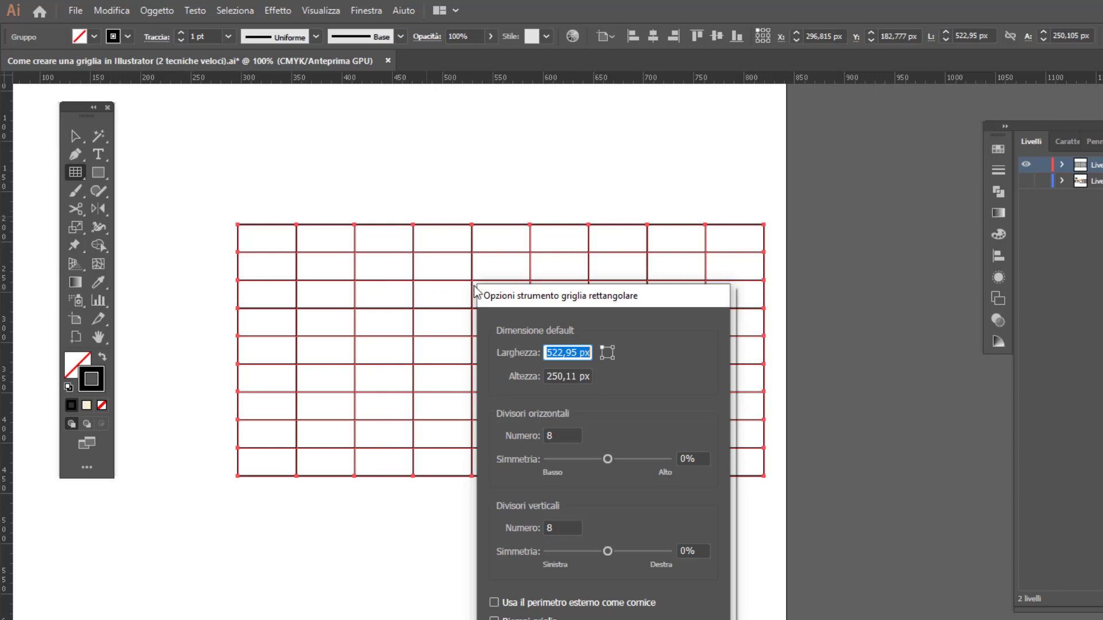
mouse_move(640, 304)
left_mouse_down()
mouse_move(675, 261)
mouse_move(678, 316)
left_mouse_up()
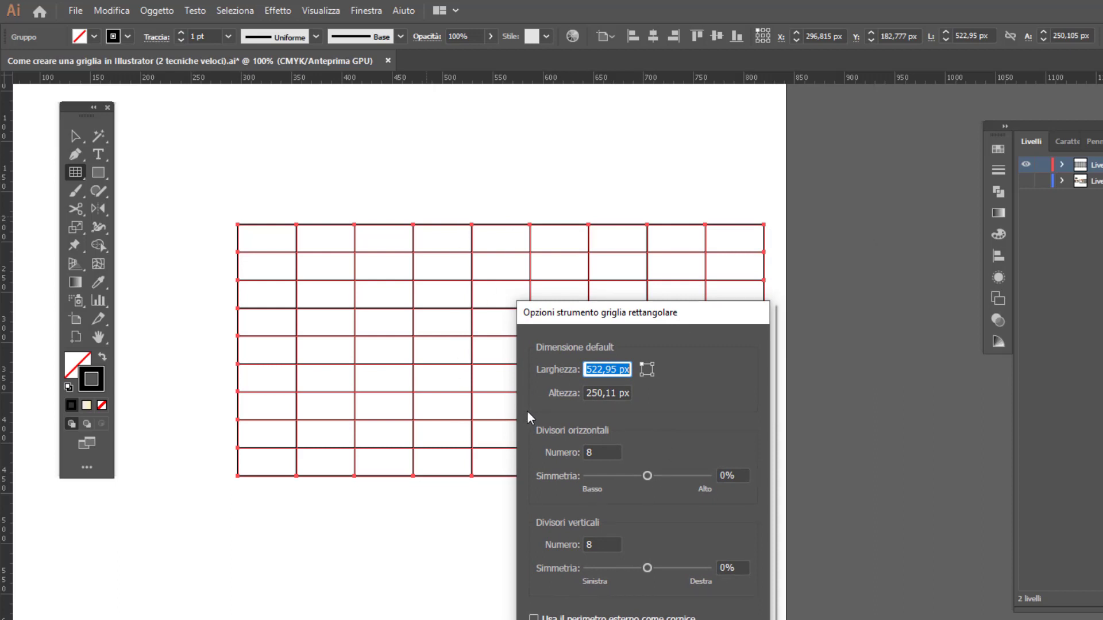
left_click_drag(643, 312, 661, 191)
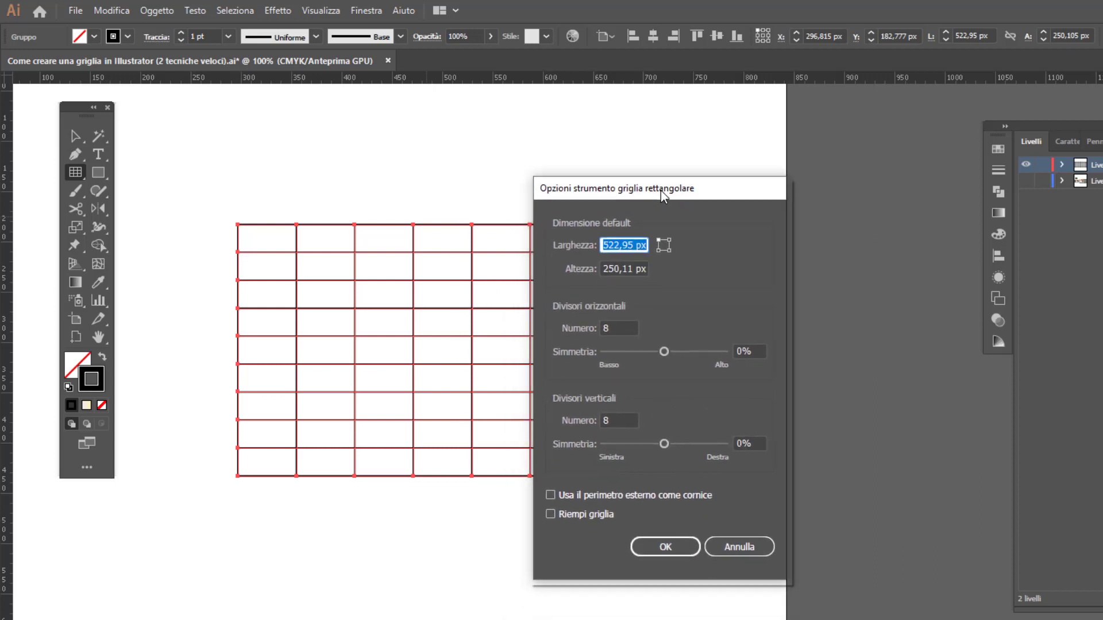
key("Return")
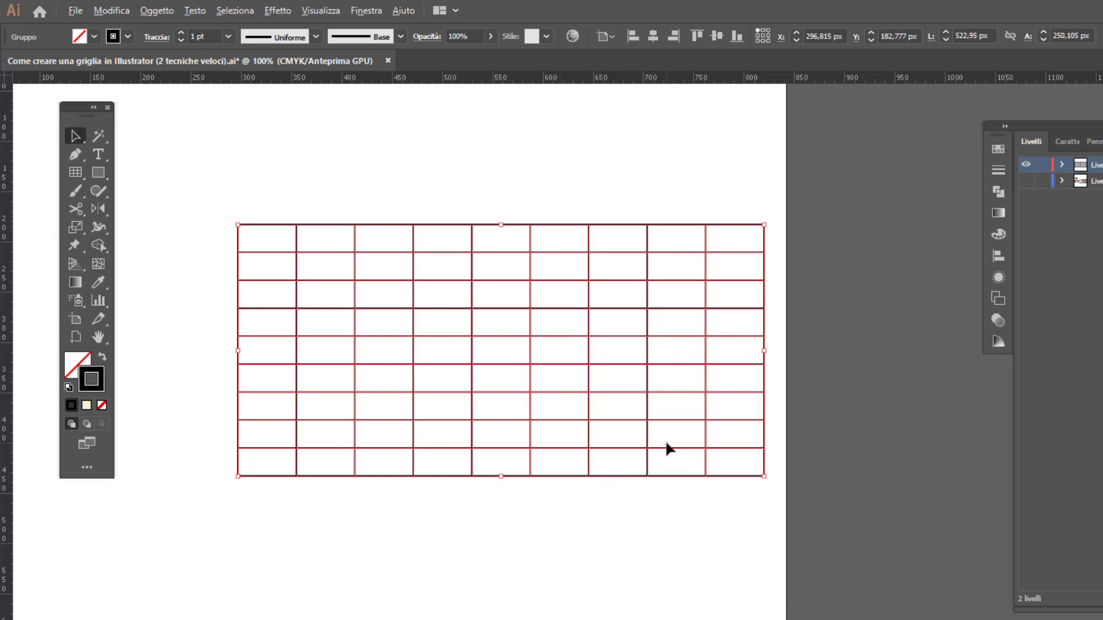
key("alt")
scroll(666, 444, "down", 1, "alt")
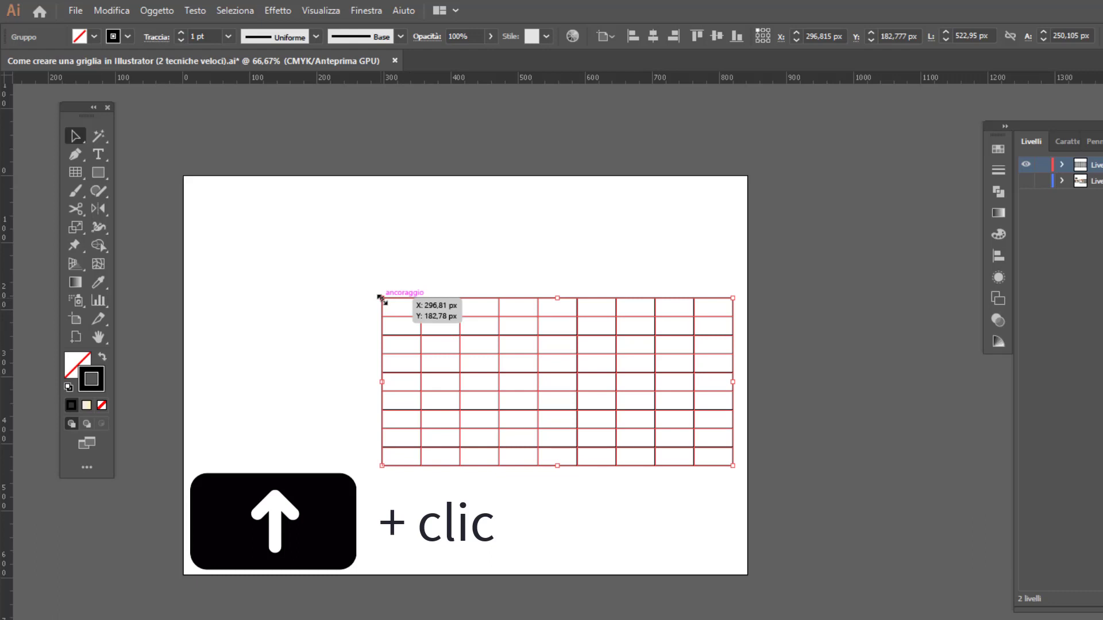
left_click_drag(379, 297, 204, 181)
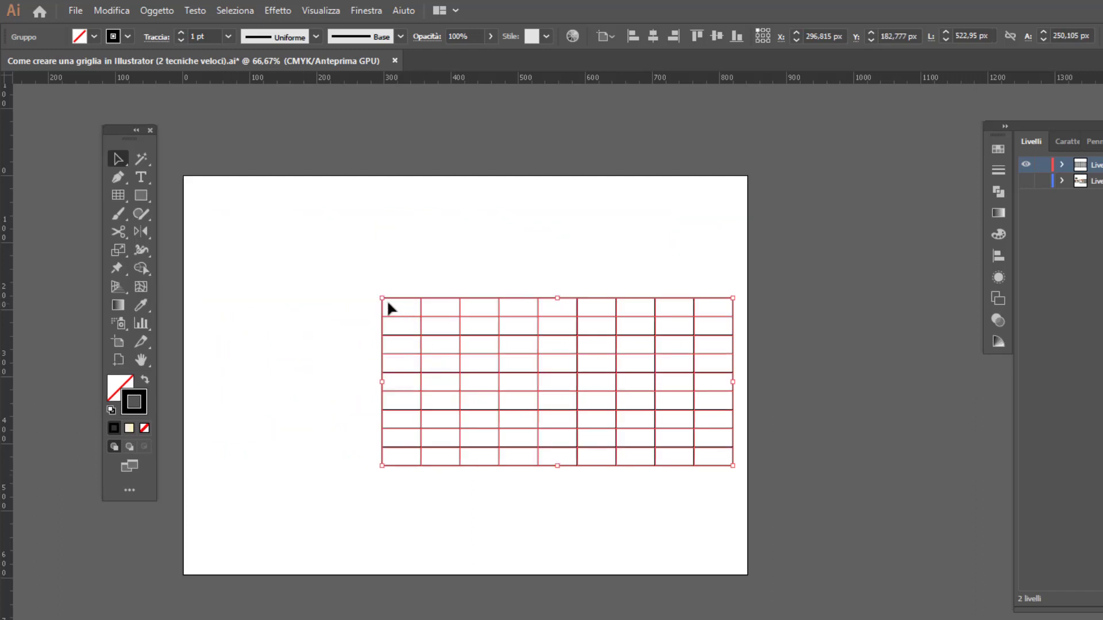
Scale the grid uniformly to 150% with preview on, making it 784,425 × 375,158 px.
double_click(114, 250)
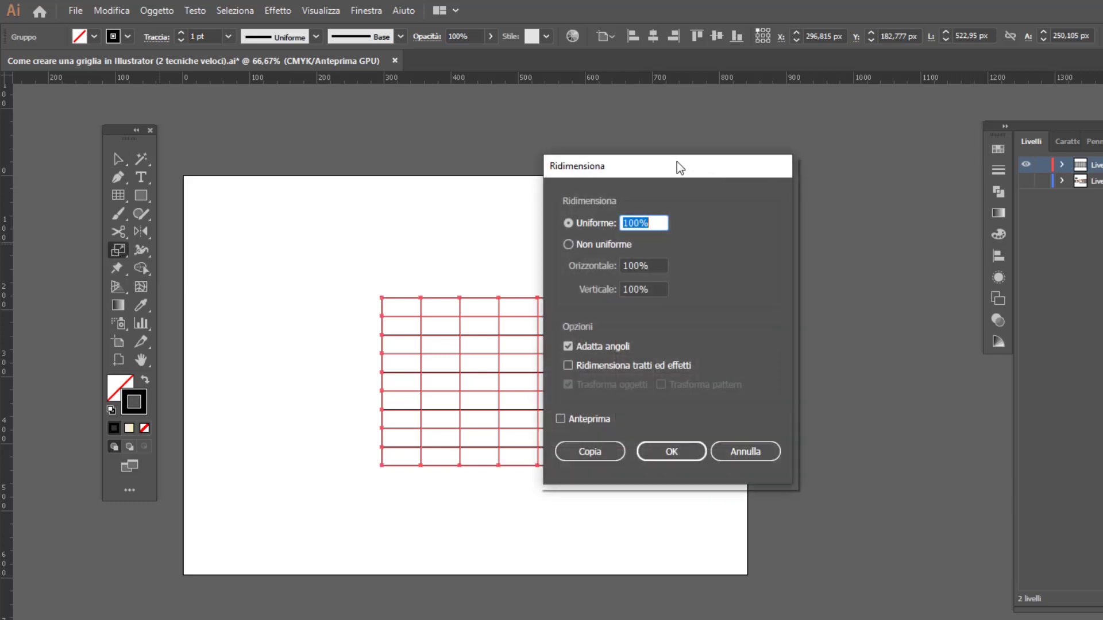
left_click_drag(677, 163, 754, 197)
left_click(560, 419)
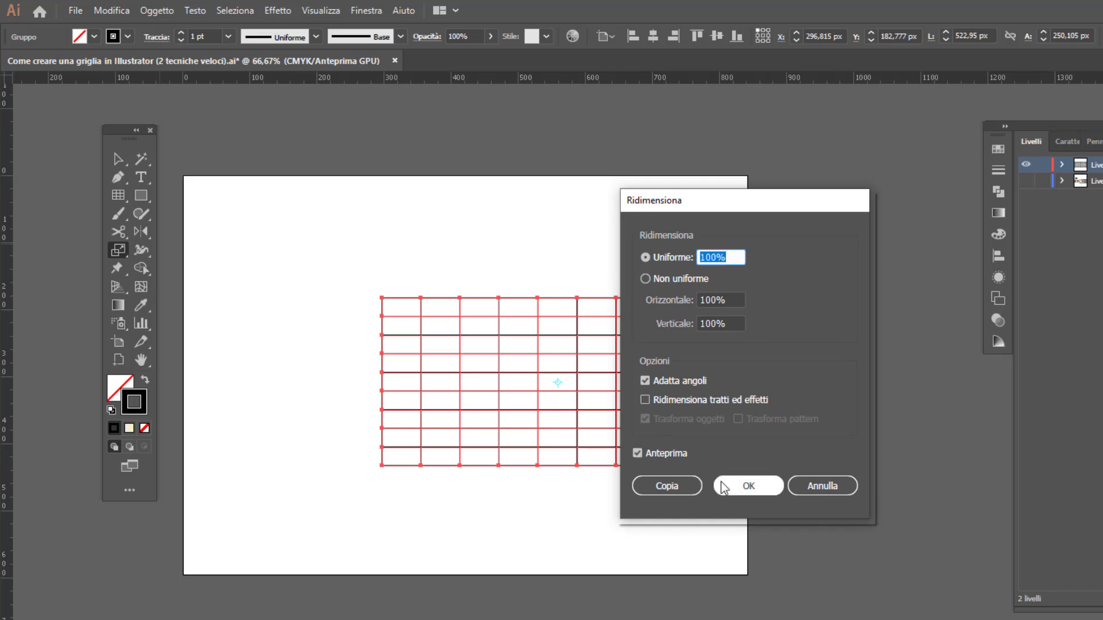
type("150")
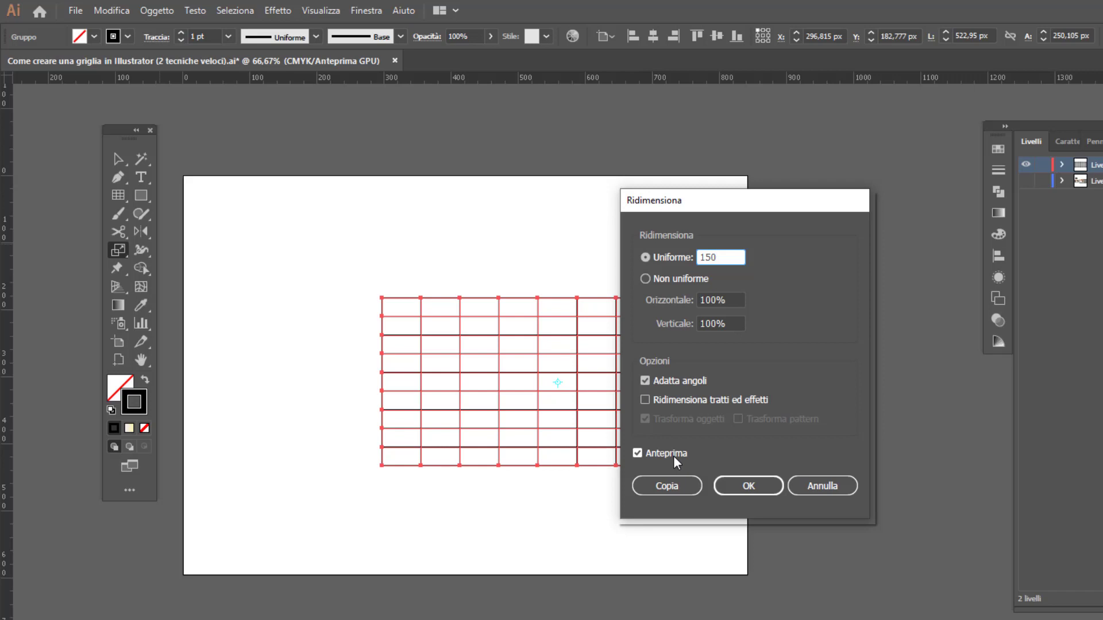
key("Tab")
mouse_move(736, 202)
left_mouse_down()
mouse_move(894, 201)
mouse_move(705, 204)
left_mouse_up()
left_click(712, 484)
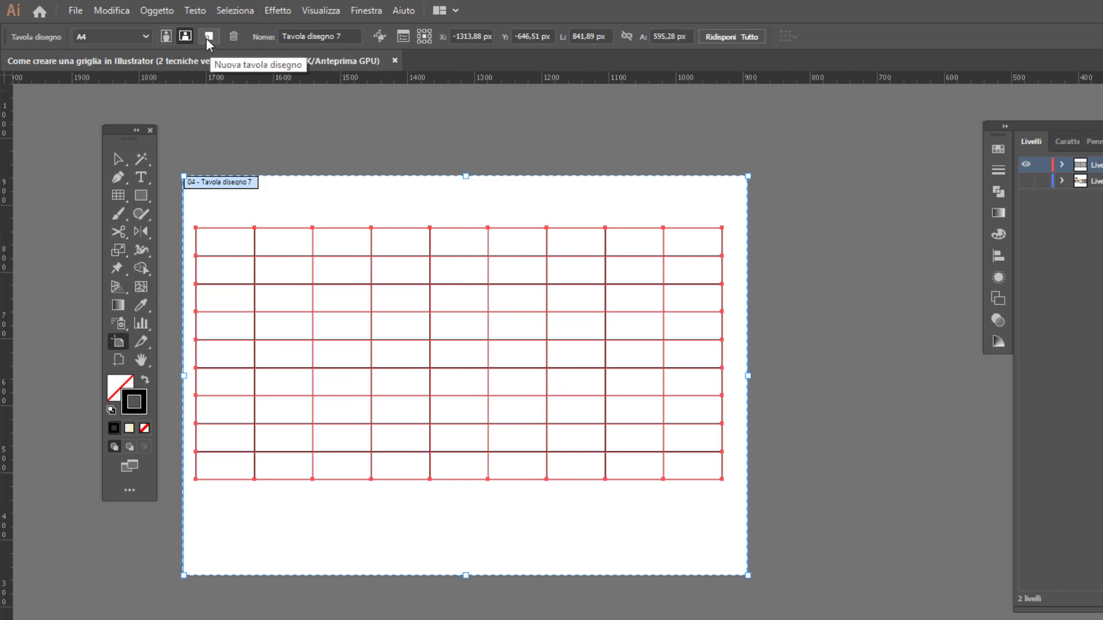
Add a new artboard and draw a 536,589 px square on it, keeping only the square selected.
left_click(208, 36)
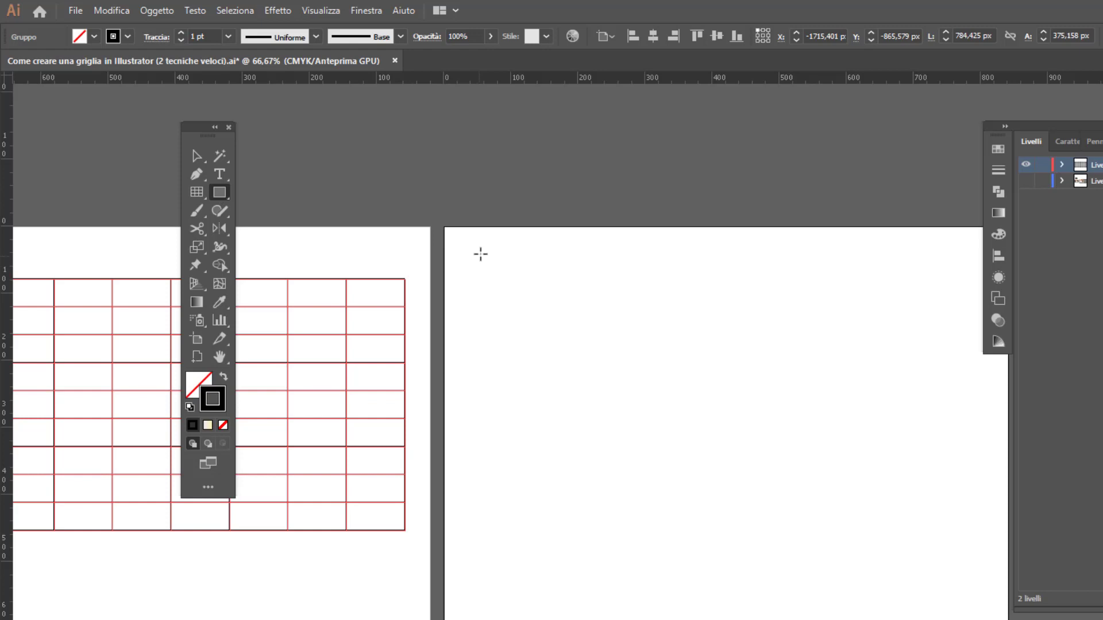
left_click_drag(481, 254, 840, 494)
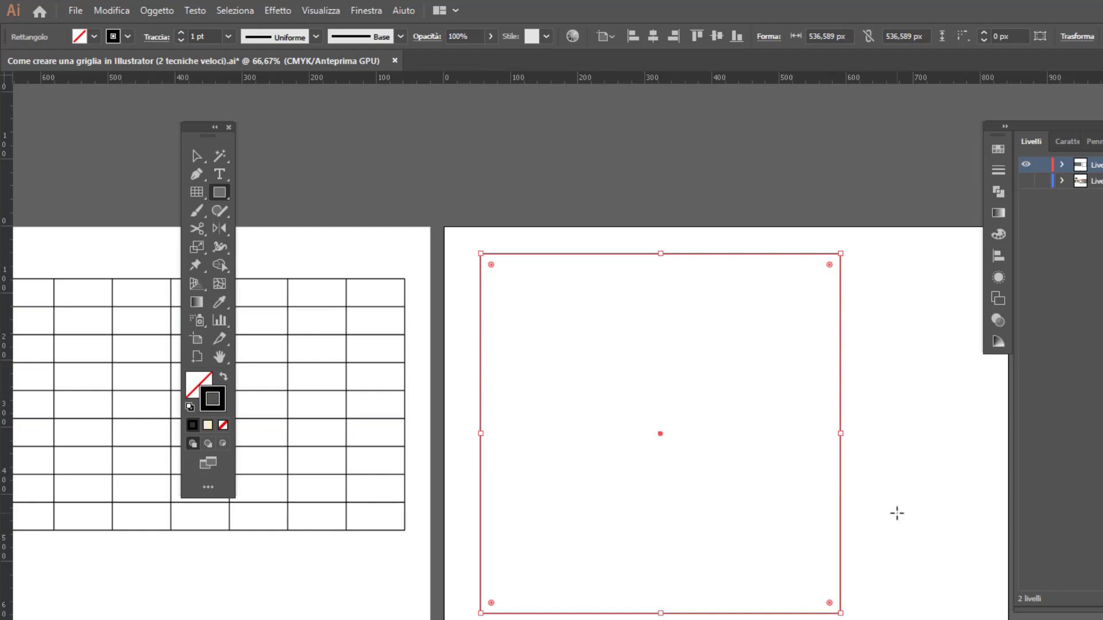
key("ctrl+a")
left_click(196, 157)
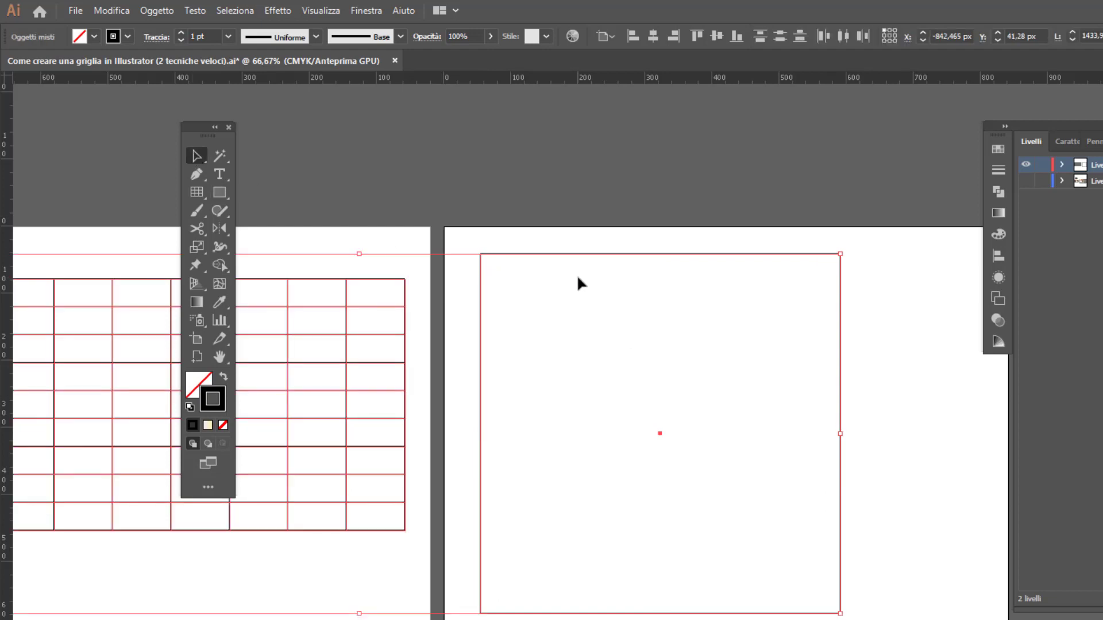
left_click(641, 255)
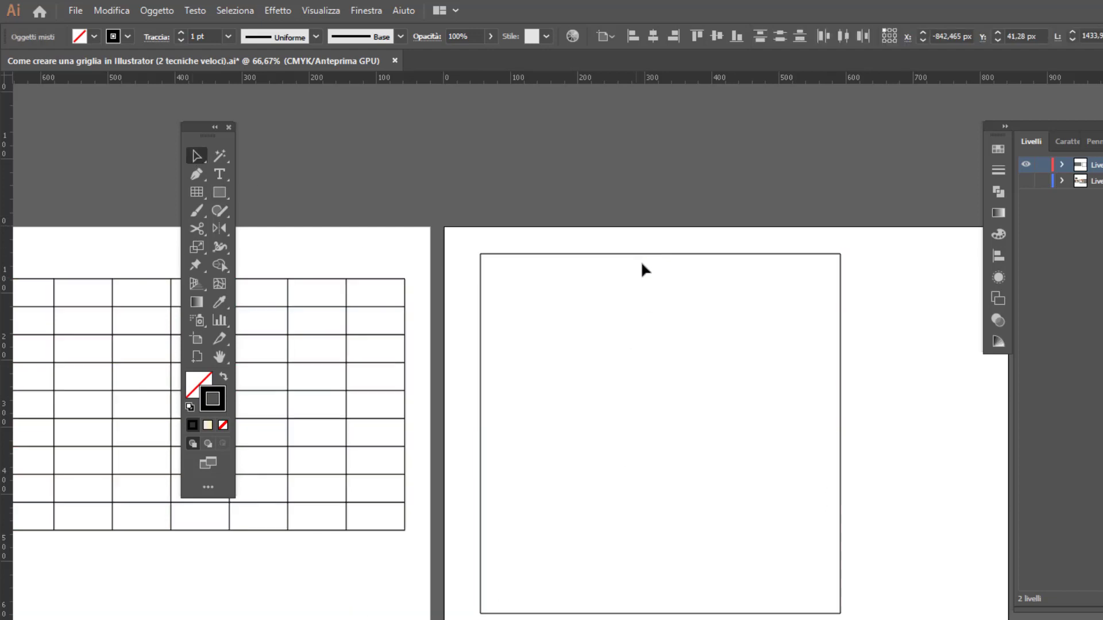
Preview the square split by Righe e colonne into 5 rows and 5 columns.
left_click(157, 12)
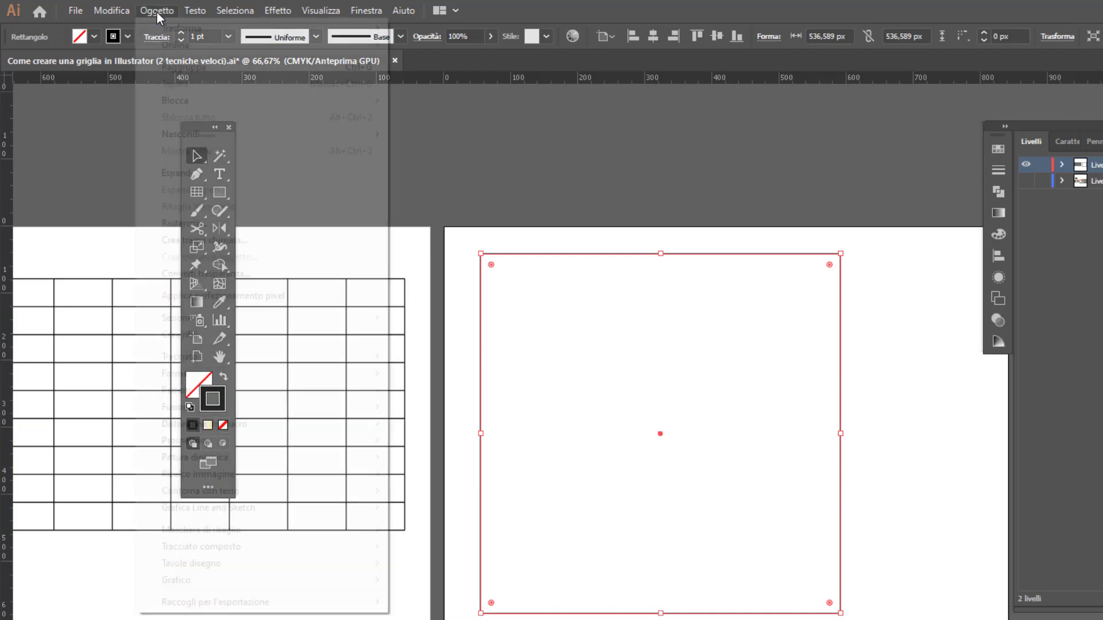
mouse_move(179, 356)
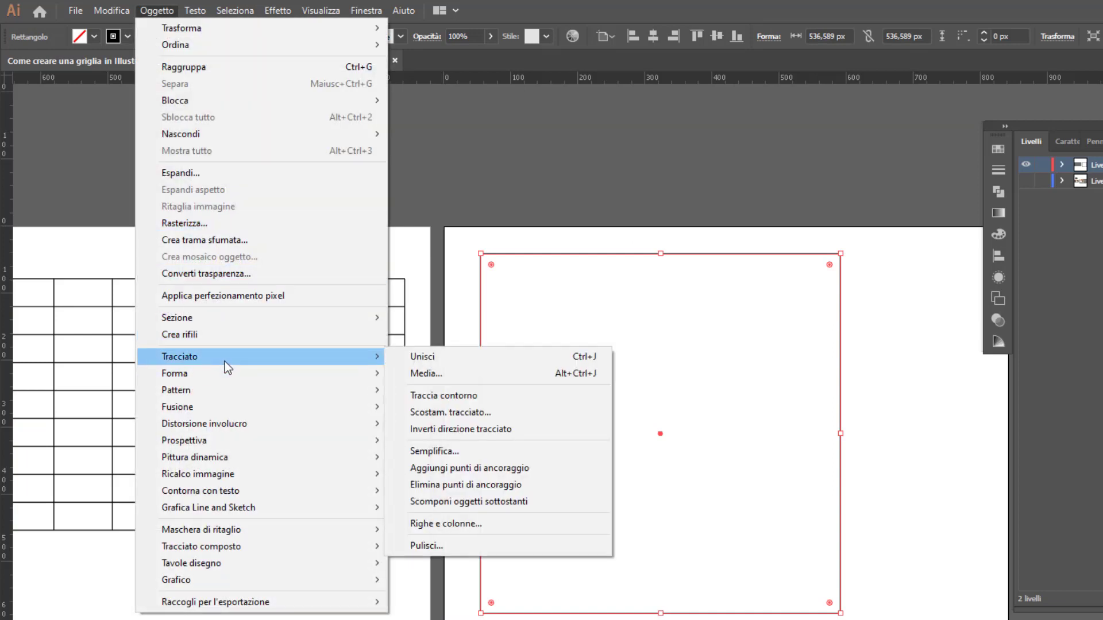
left_click(509, 525)
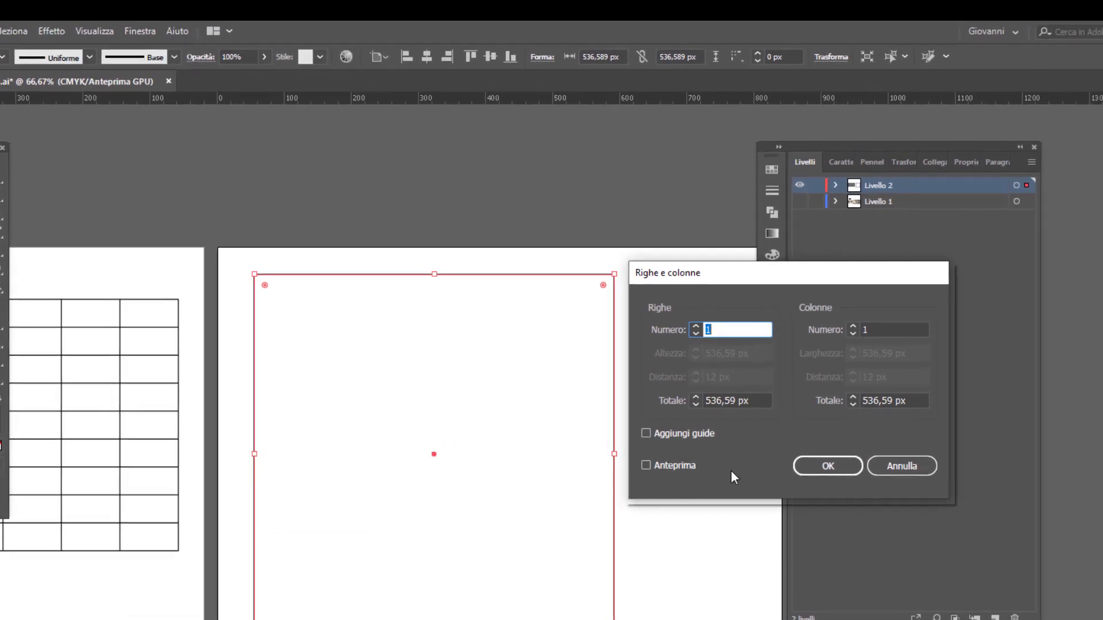
left_click(667, 465)
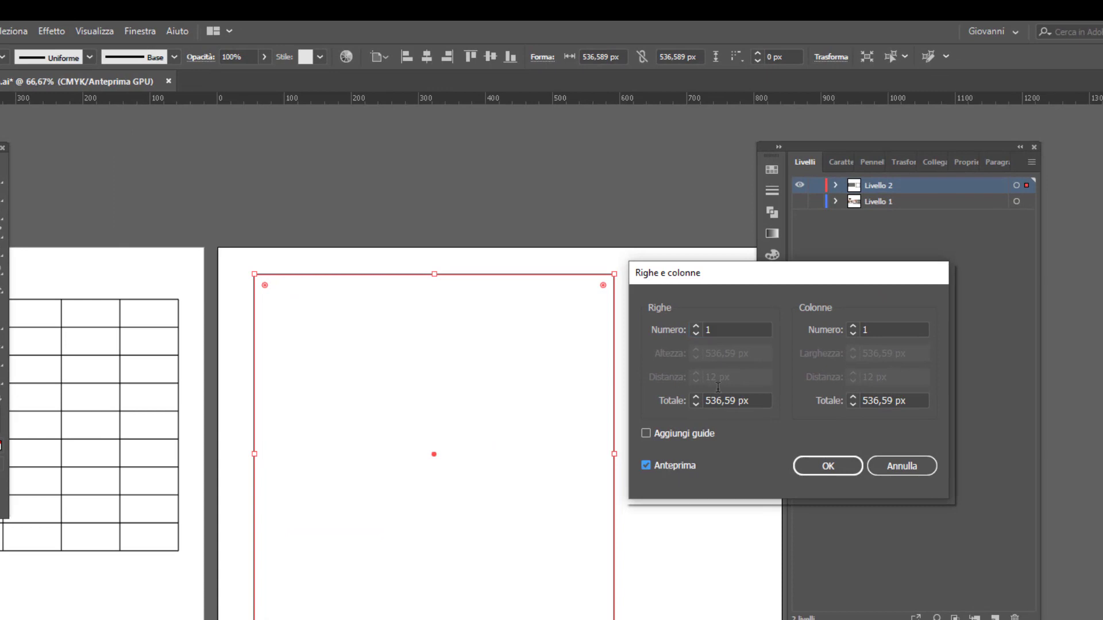
left_click(697, 325)
left_click(697, 326)
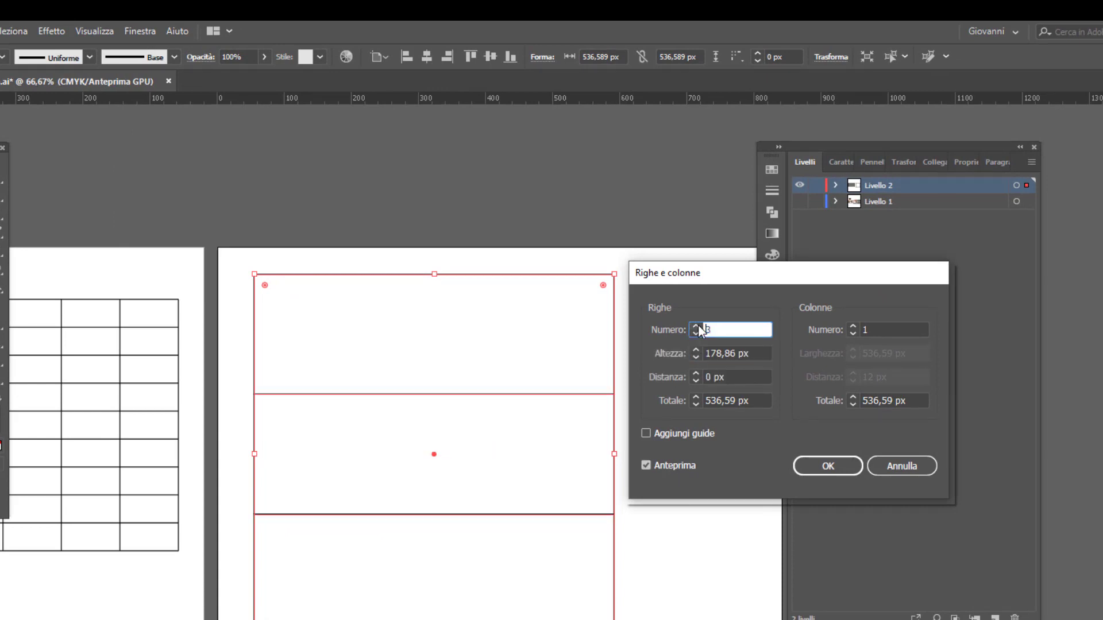
left_click(854, 327)
left_click(853, 326)
left_click(853, 326)
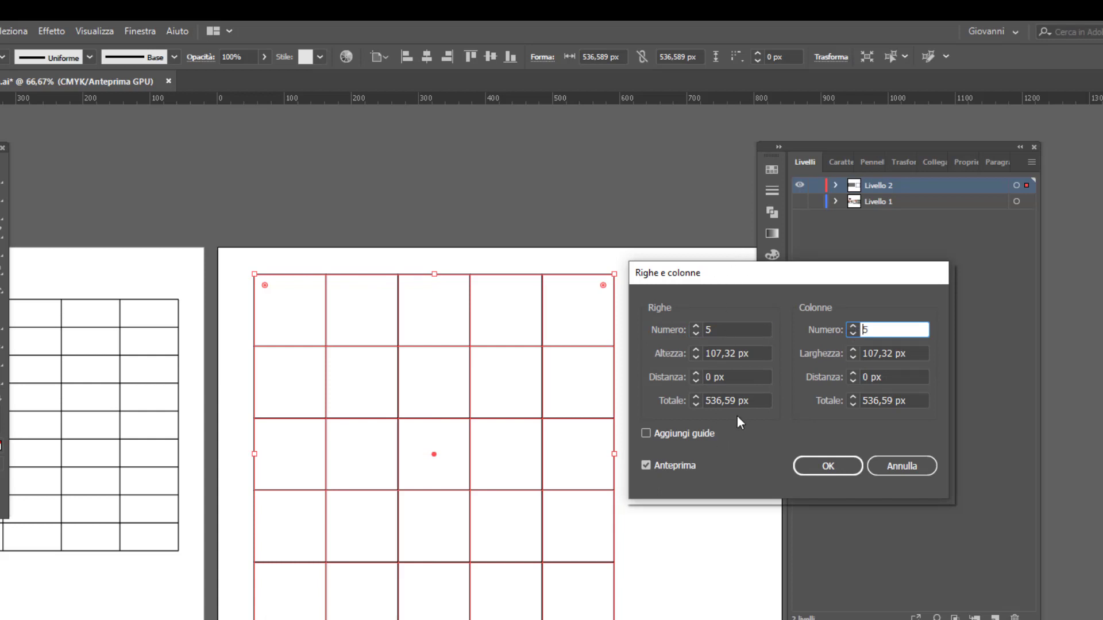
Reduce row height to 75 px and column width to 80 px to space the cells apart.
left_click(694, 356)
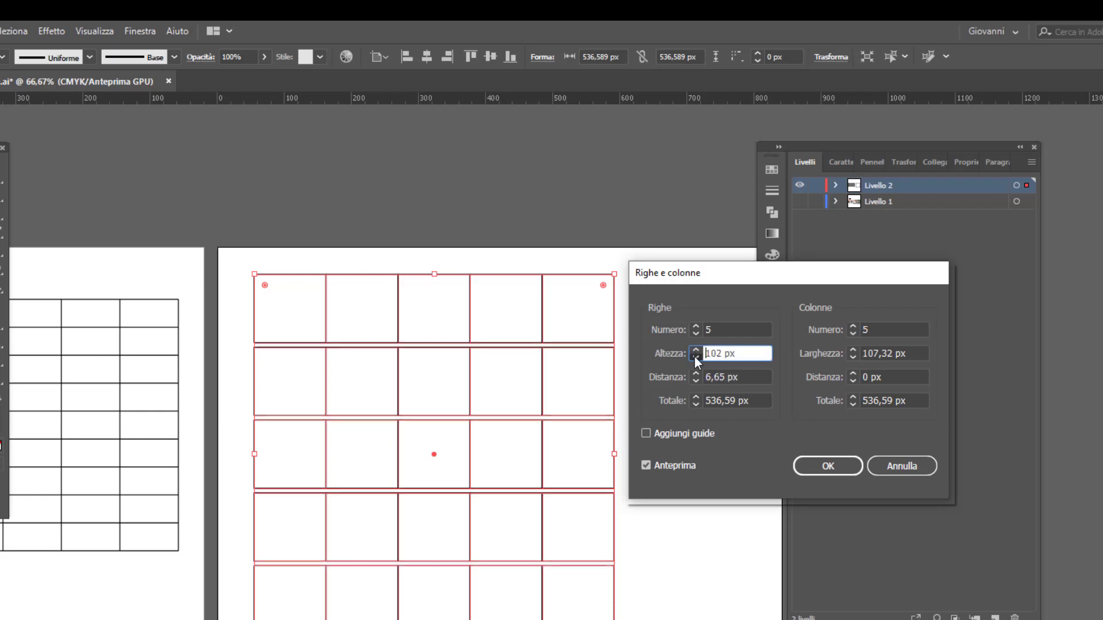
left_click(694, 356)
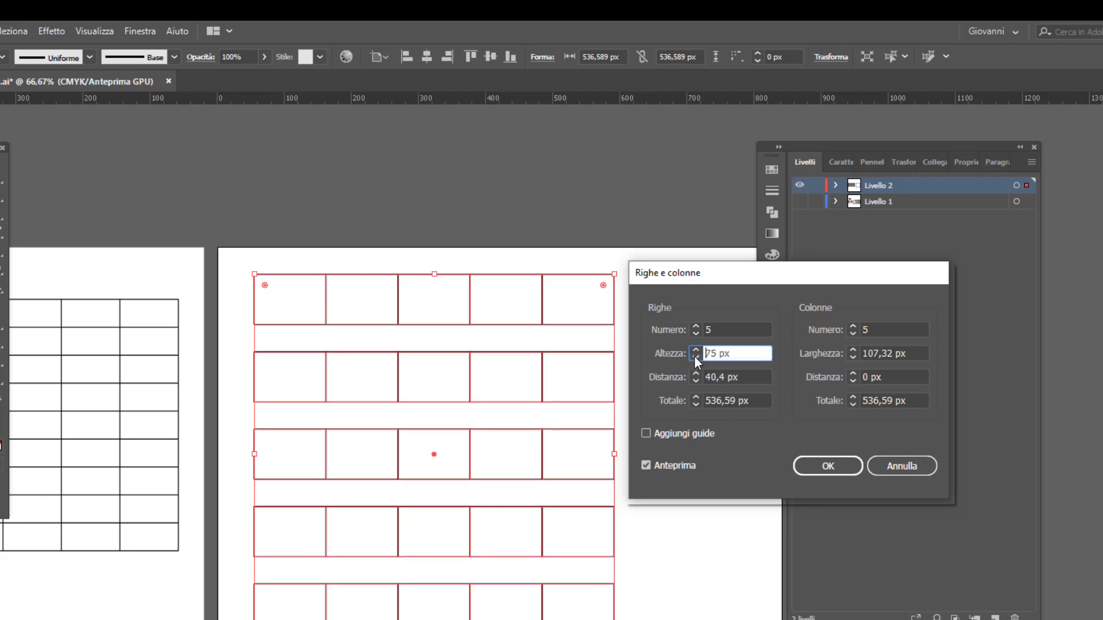
left_click(853, 357)
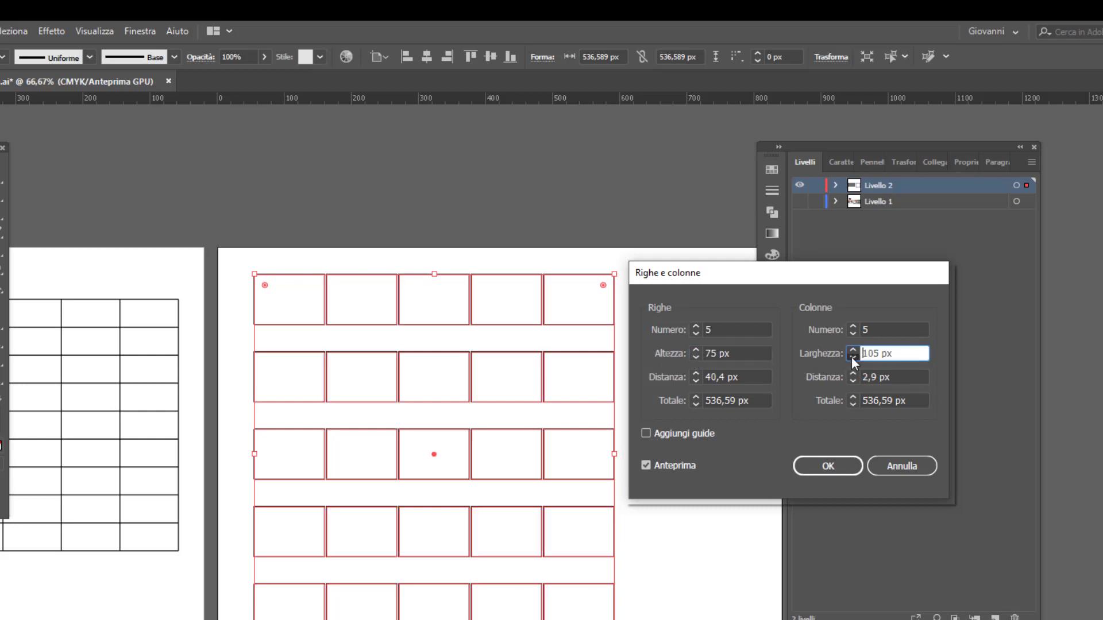
left_click(853, 357)
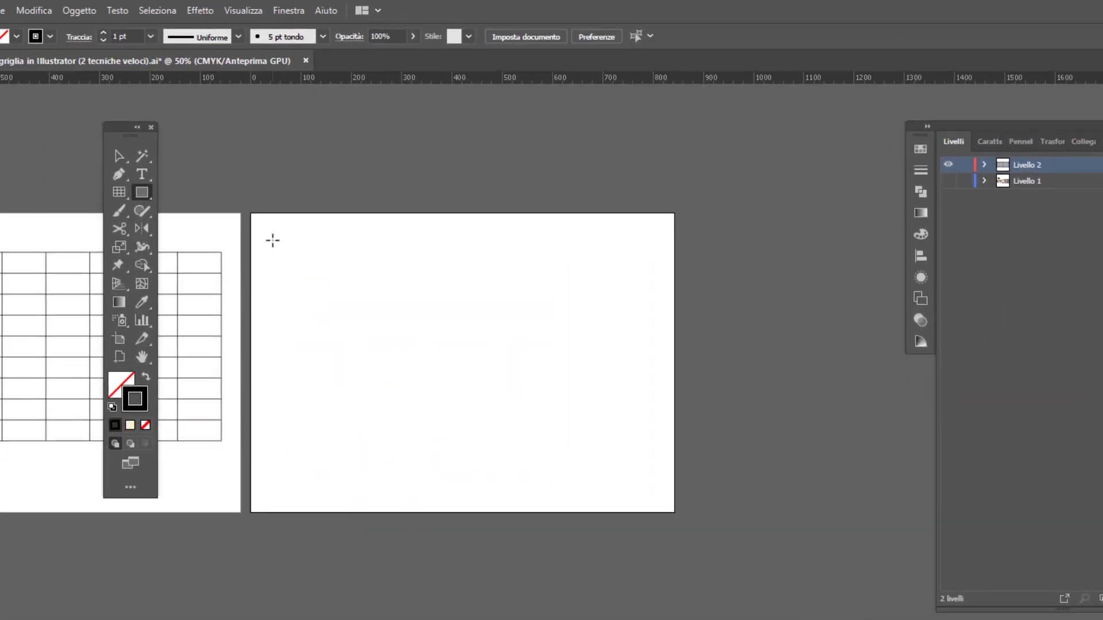
Draw a rectangle over the empty artboard; open Righe e colonne with Anteprima and Aggiungi guide.
left_click_drag(271, 238, 656, 495)
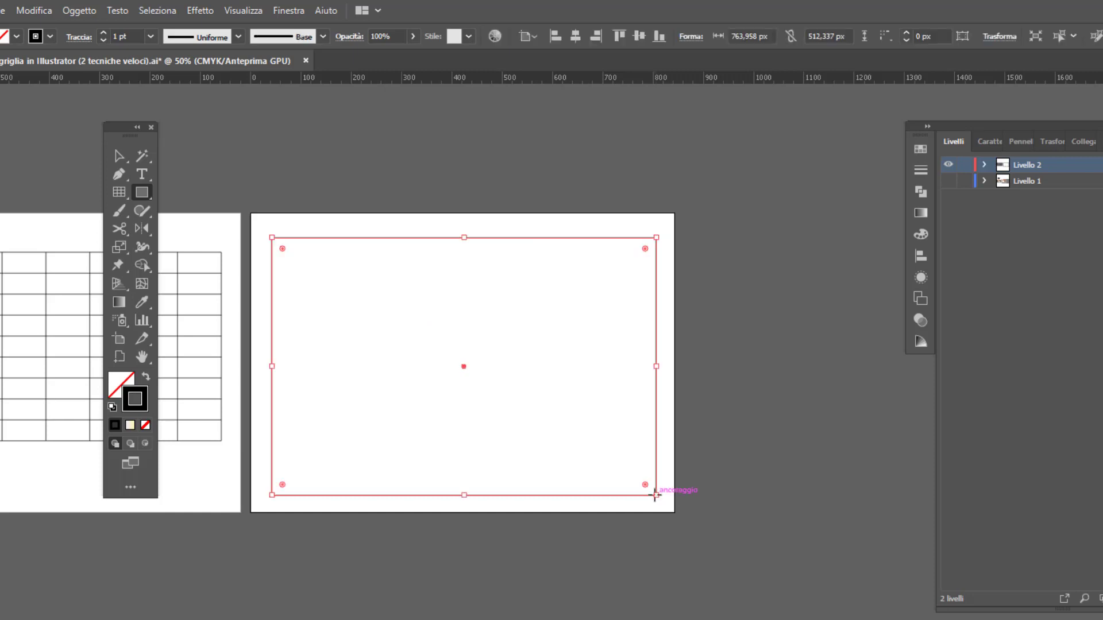
key("v")
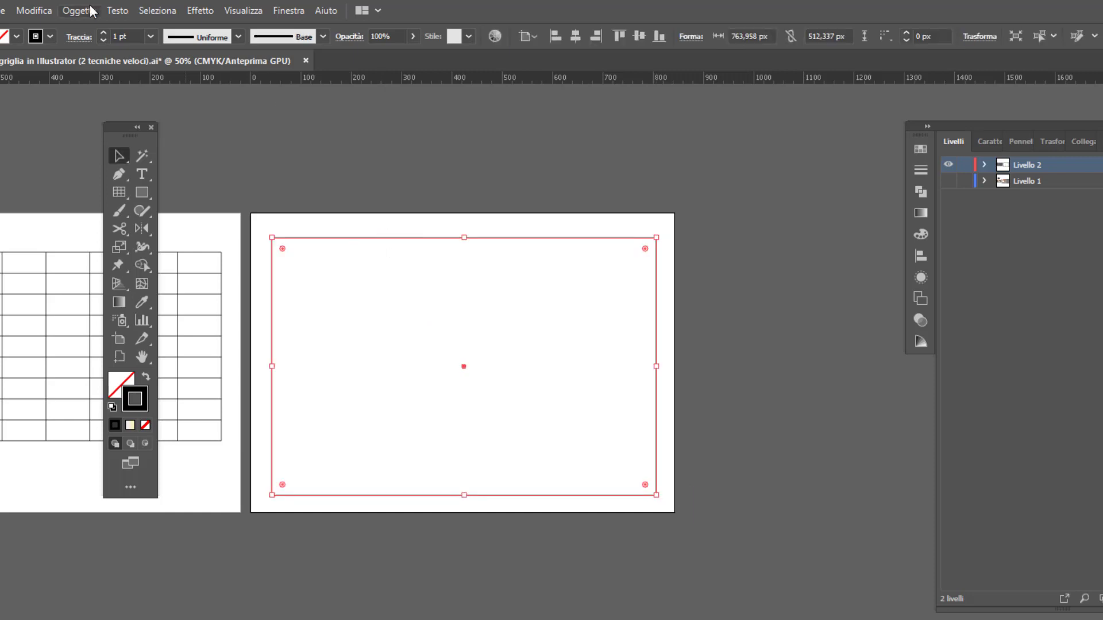
left_click(80, 10)
mouse_move(101, 356)
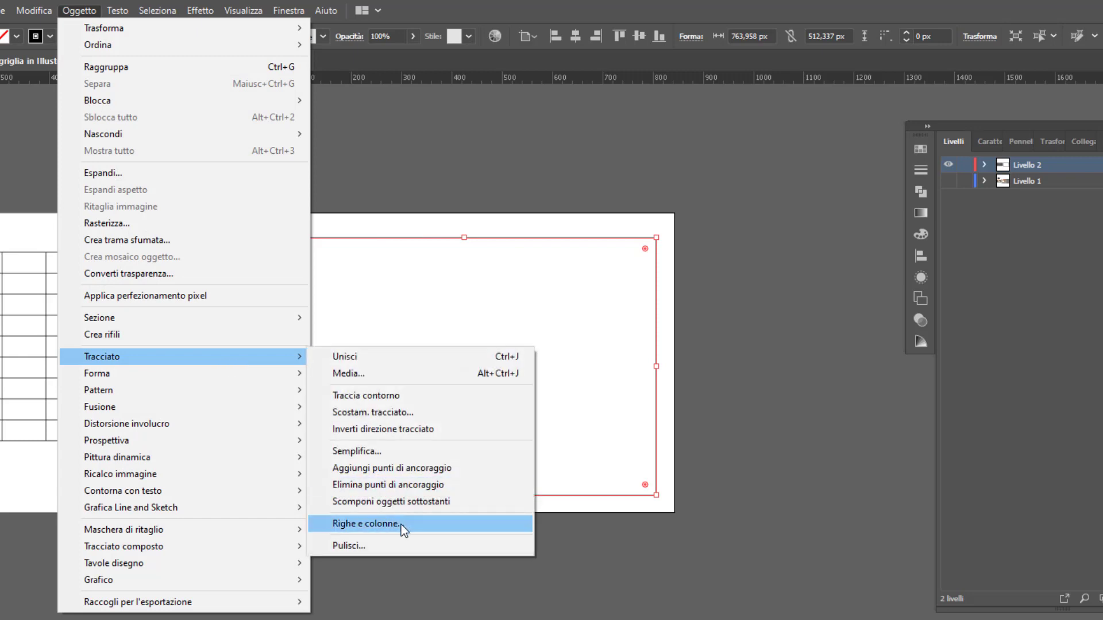
left_click(401, 525)
left_click(726, 408)
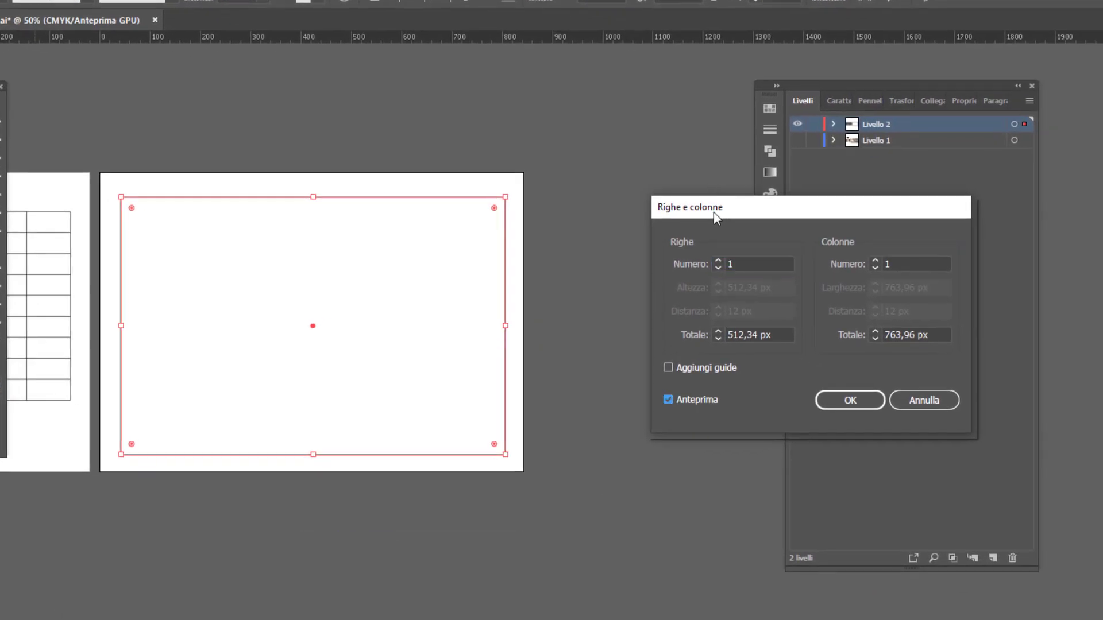
left_click_drag(747, 222, 652, 188)
left_click(610, 332)
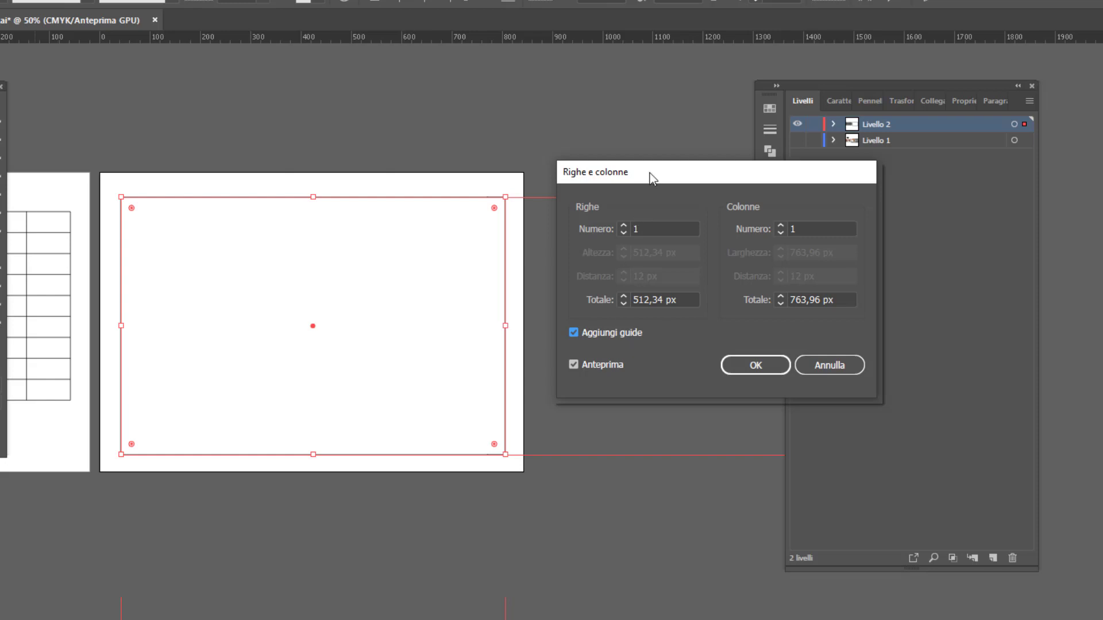
mouse_move(650, 173)
left_mouse_down()
mouse_move(620, 256)
mouse_move(599, 278)
left_mouse_up()
Apply 5 rows and 5 columns, giving adjoining 152,79 × 102,47 px cells.
left_click(573, 331)
left_click(573, 330)
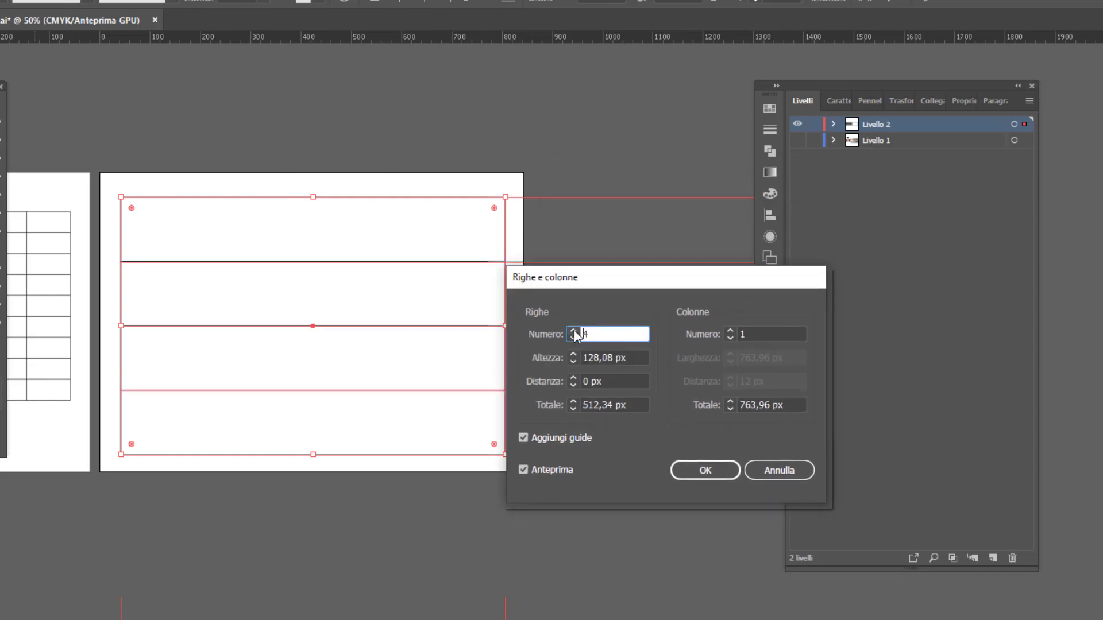
left_click(730, 331)
left_click(730, 331)
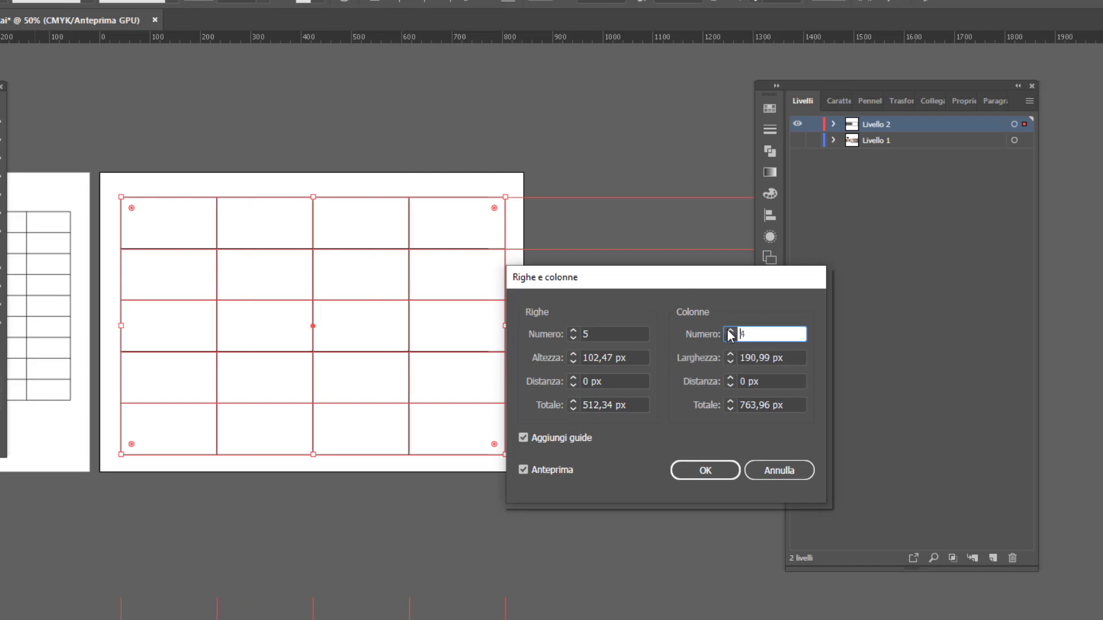
mouse_move(605, 276)
left_mouse_down()
mouse_move(660, 485)
mouse_move(603, 325)
left_mouse_up()
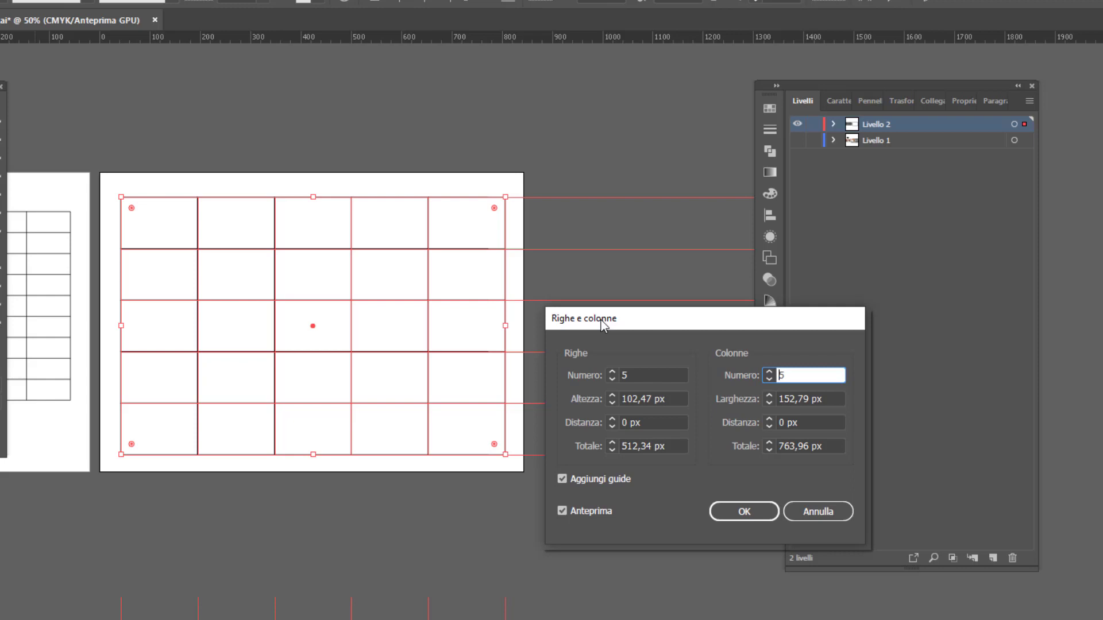
left_click(744, 512)
left_click(405, 122)
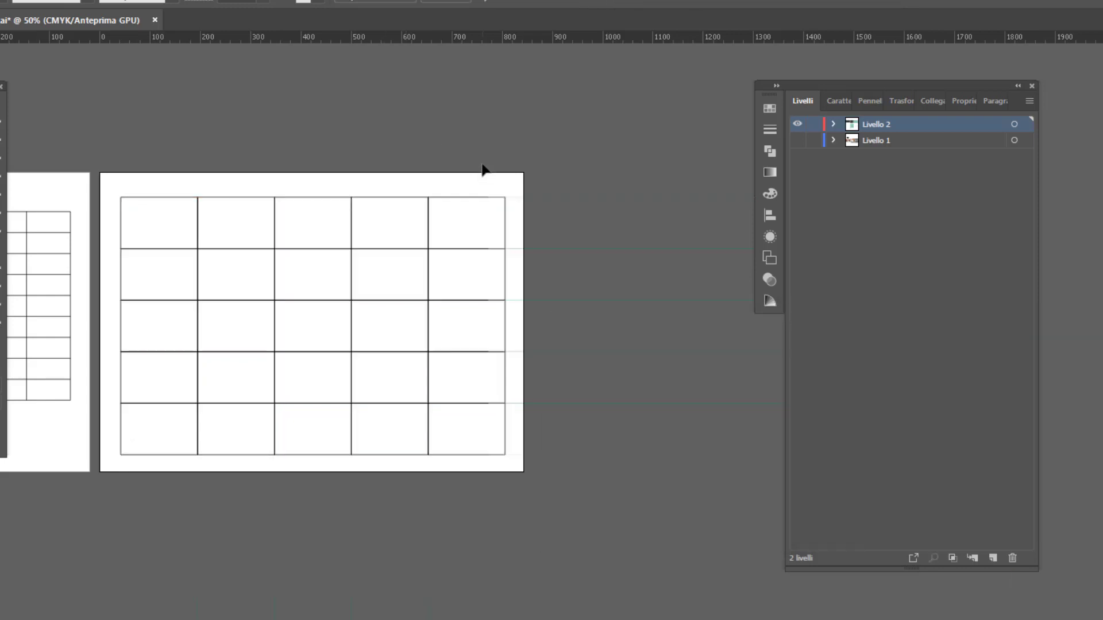
Ungroup the 5×5 grid and drag its bottom guides up onto the artboard.
right_click(476, 405)
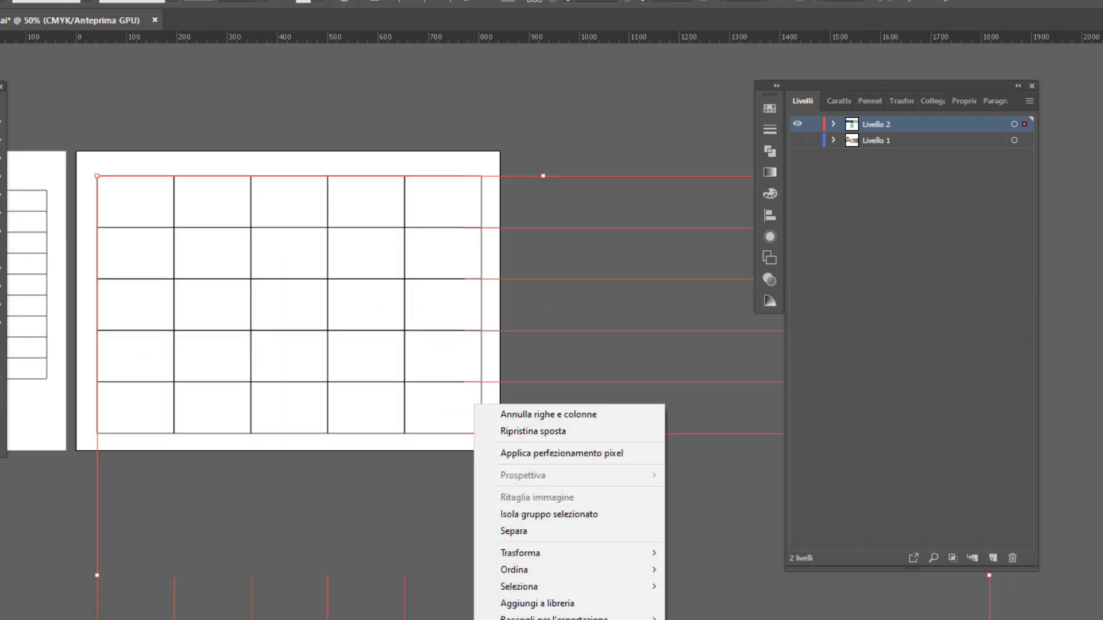
left_click(545, 532)
left_click(612, 166)
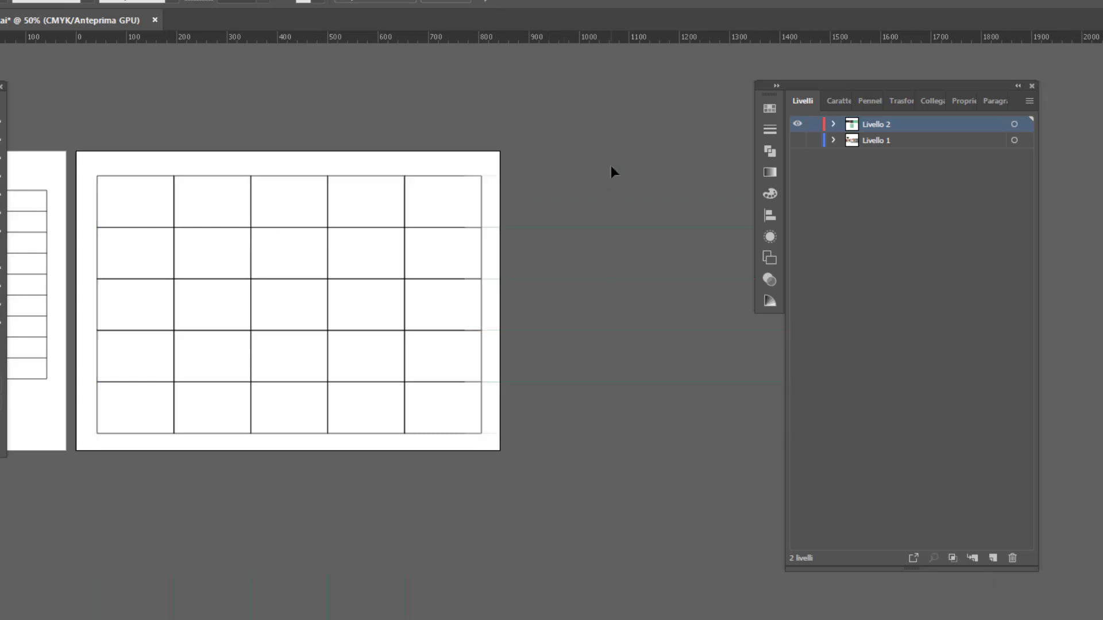
mouse_move(478, 600)
left_mouse_down()
mouse_move(490, 474)
mouse_move(484, 192)
left_mouse_up()
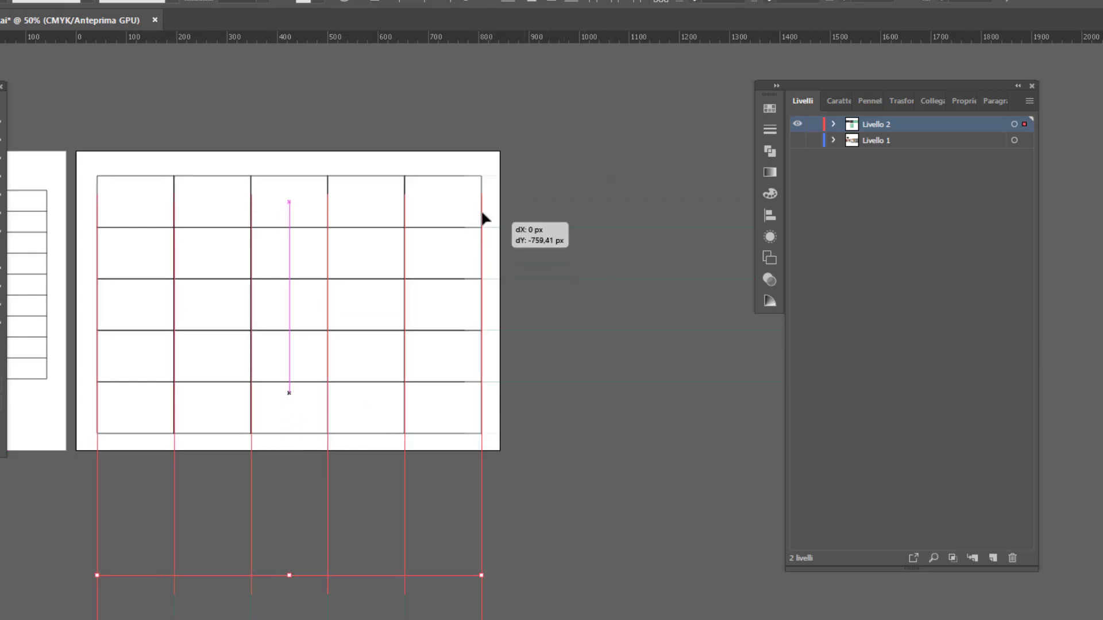
left_click_drag(484, 196, 484, 201)
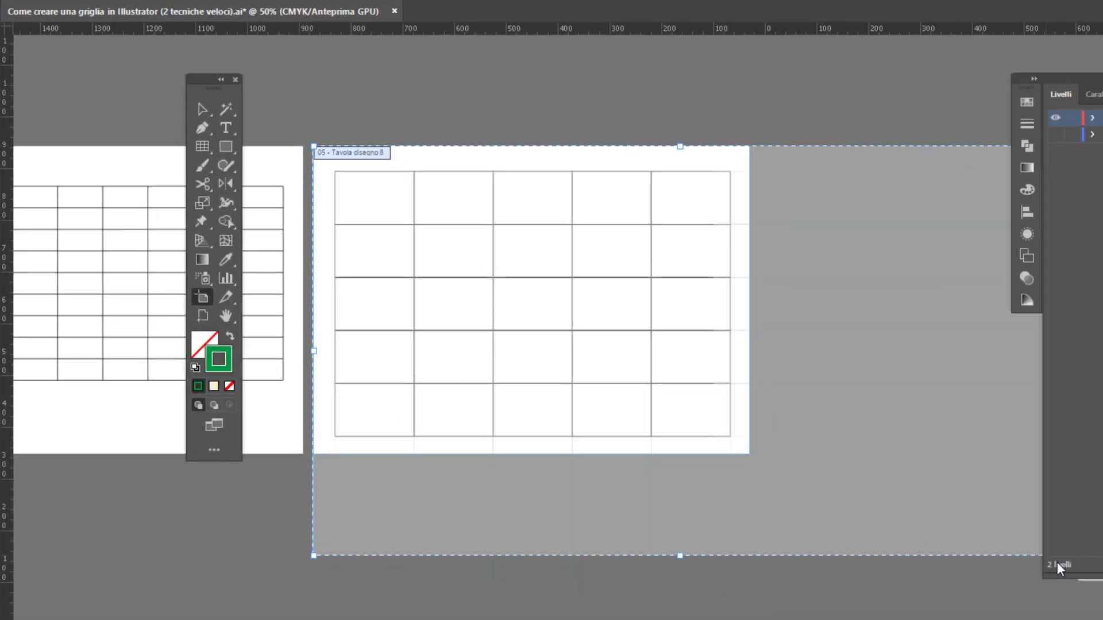
Enlarge the second artboard to the right and down to about 951 px height.
left_click_drag(997, 534, 840, 505)
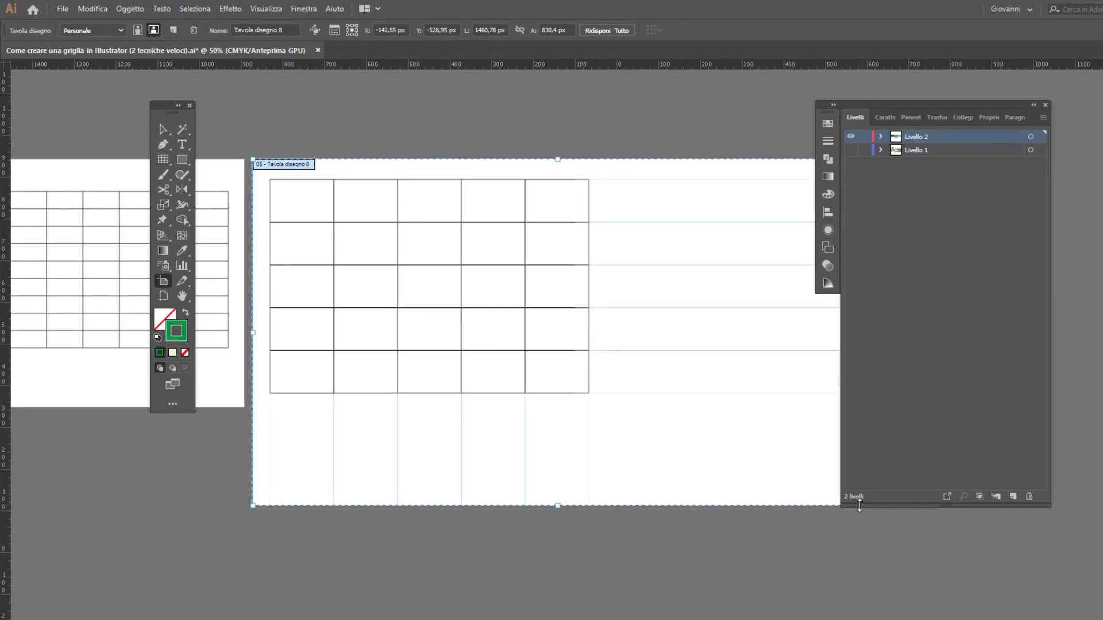
left_click_drag(558, 505, 600, 549)
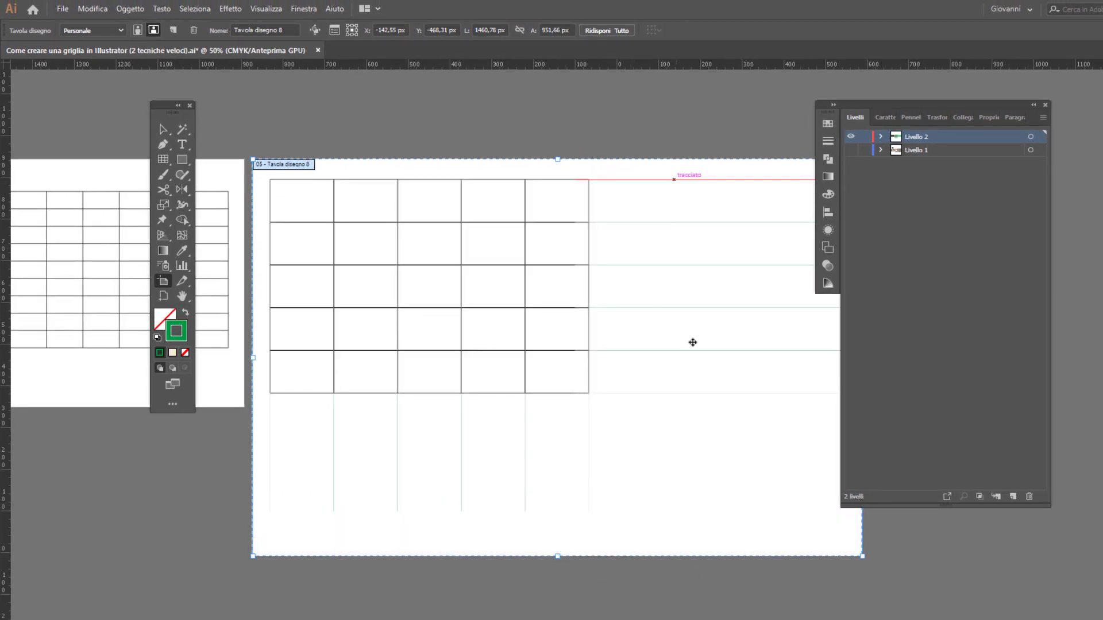
key("Escape")
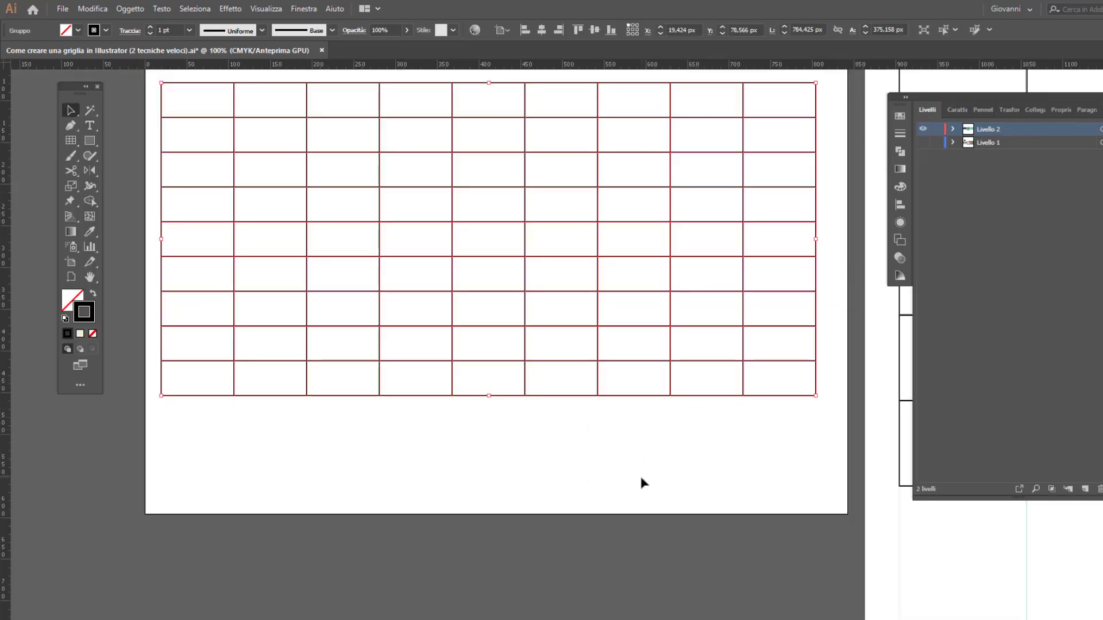
With Shape Builder, merge a winding band of cells and a 3×3 top block, removing its leftover inner line.
left_click(89, 201)
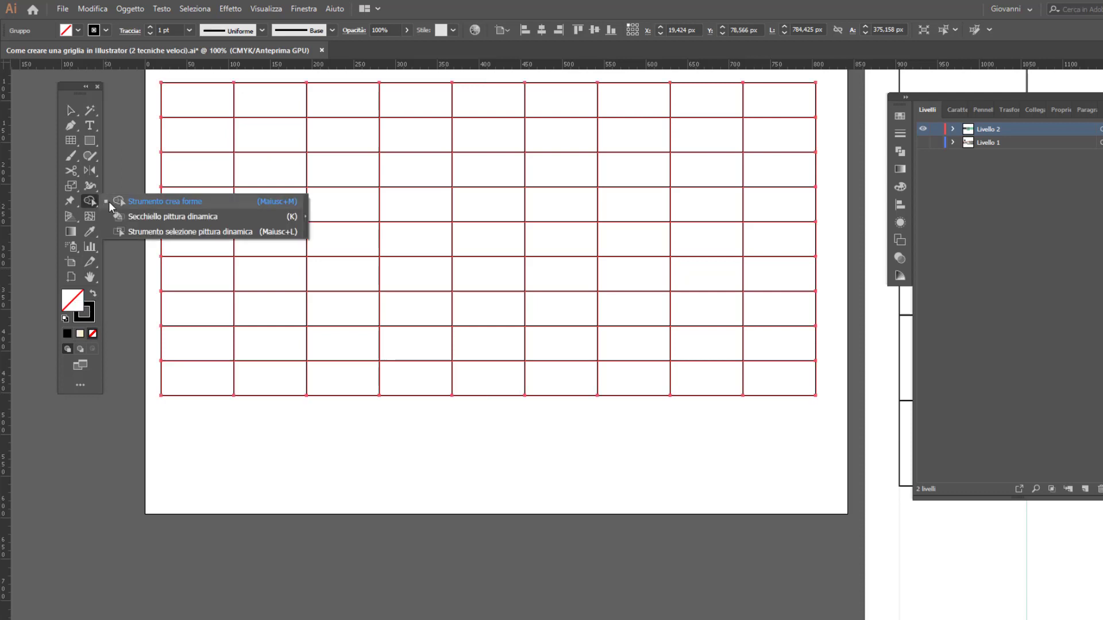
left_click(128, 202)
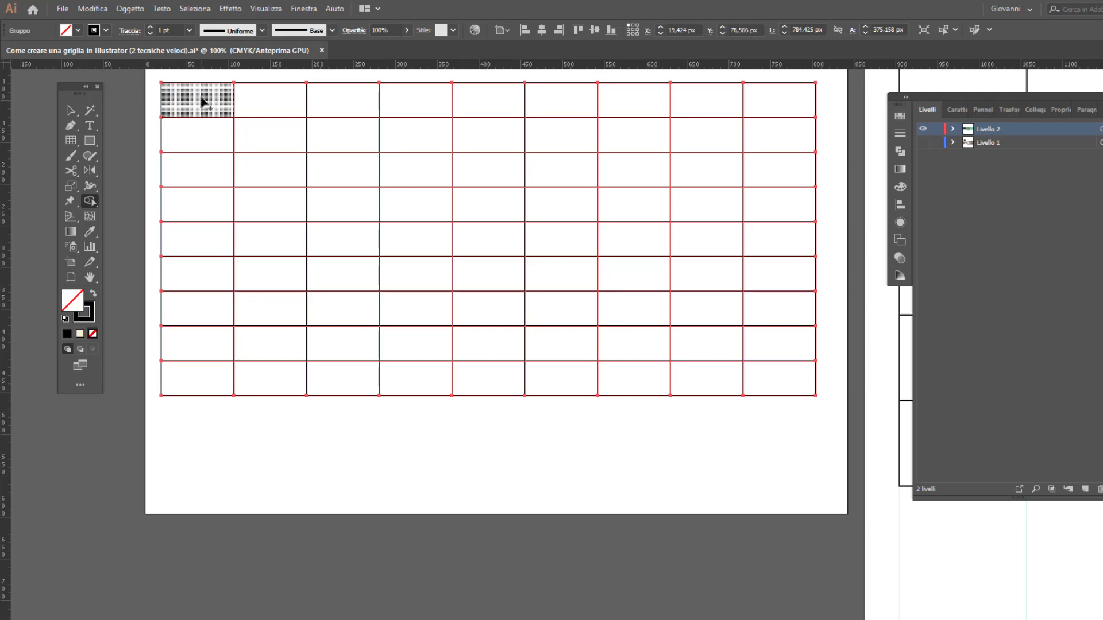
mouse_move(203, 104)
left_mouse_down()
mouse_move(419, 256)
mouse_move(418, 285)
mouse_move(357, 316)
mouse_move(270, 320)
left_mouse_up()
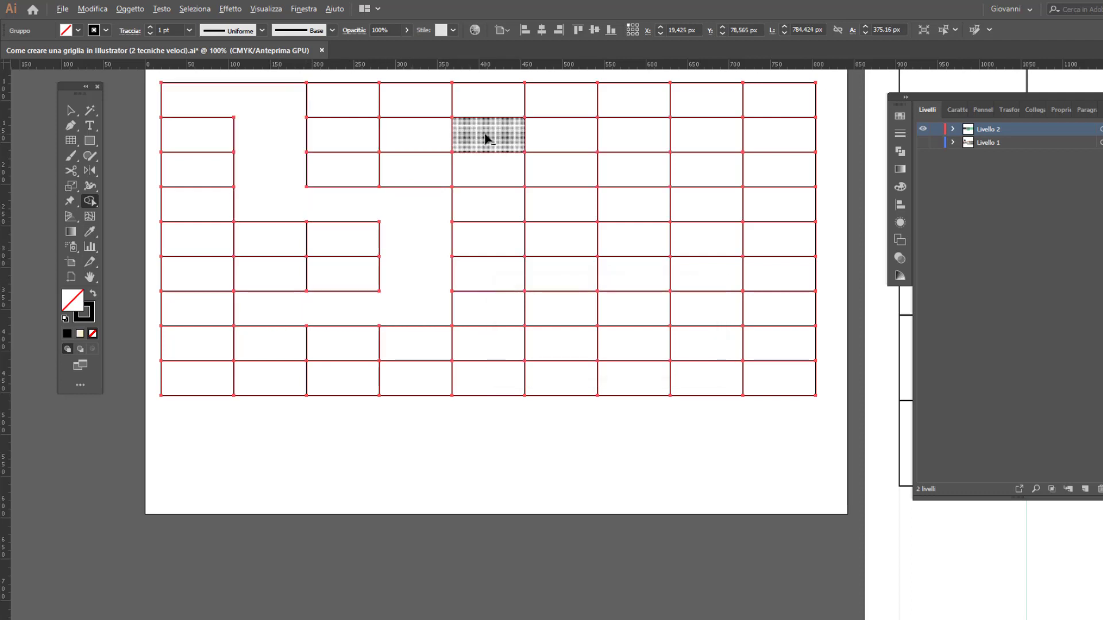
mouse_move(486, 139)
left_mouse_down()
mouse_move(515, 138)
mouse_move(571, 167)
mouse_move(635, 141)
mouse_move(572, 113)
mouse_move(487, 175)
left_mouse_up()
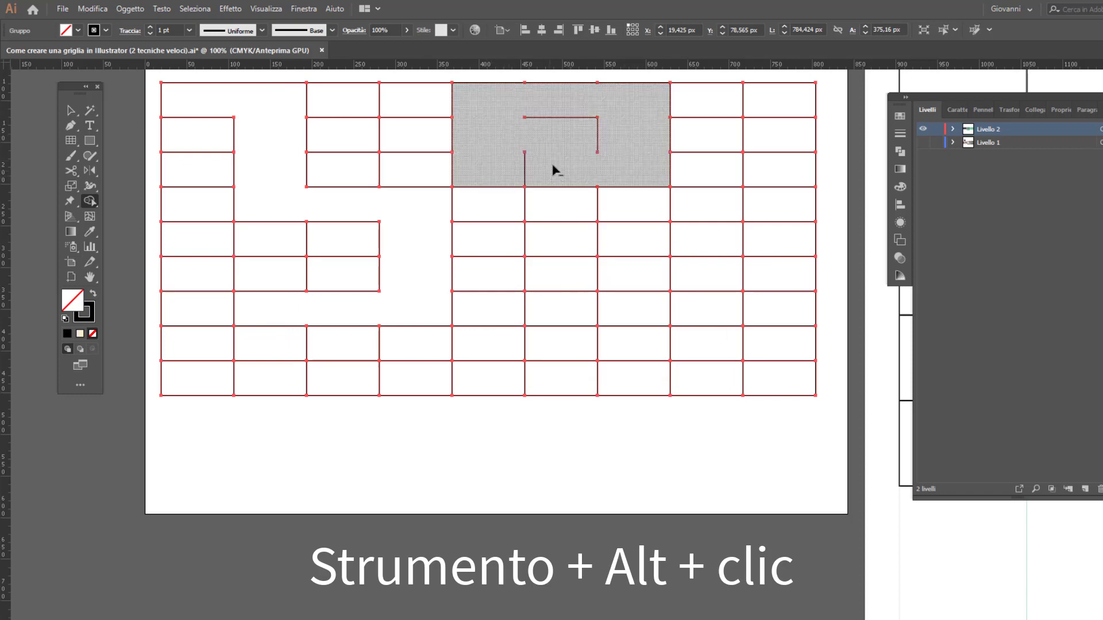
left_click(524, 172, "alt")
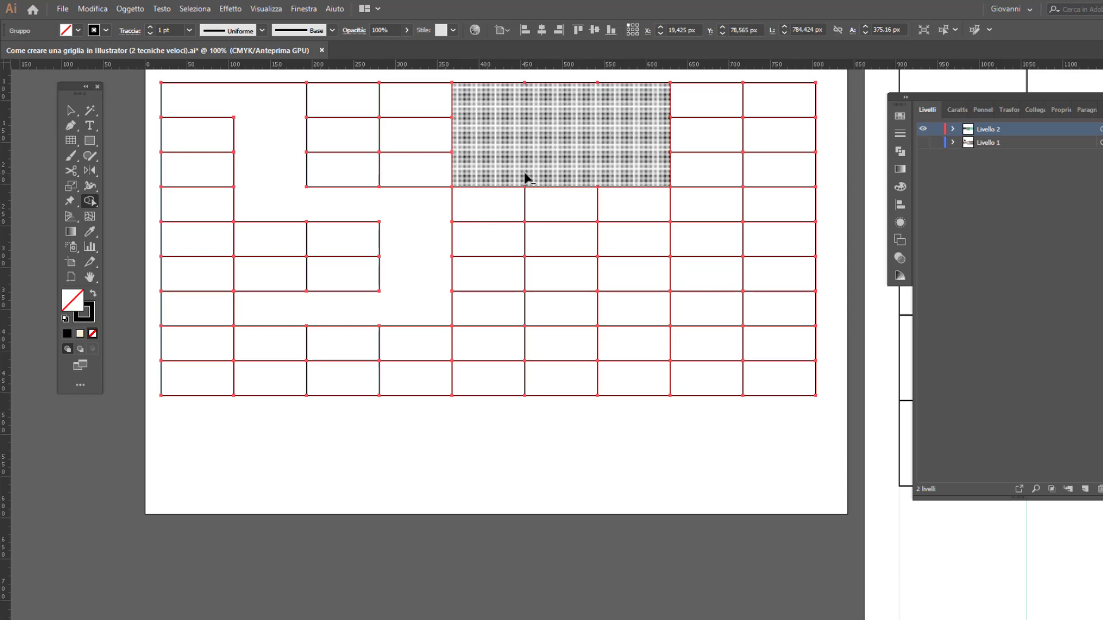
Return to the Selection tool (V) and deselect the grid by clicking empty canvas.
key("v")
left_click(445, 459)
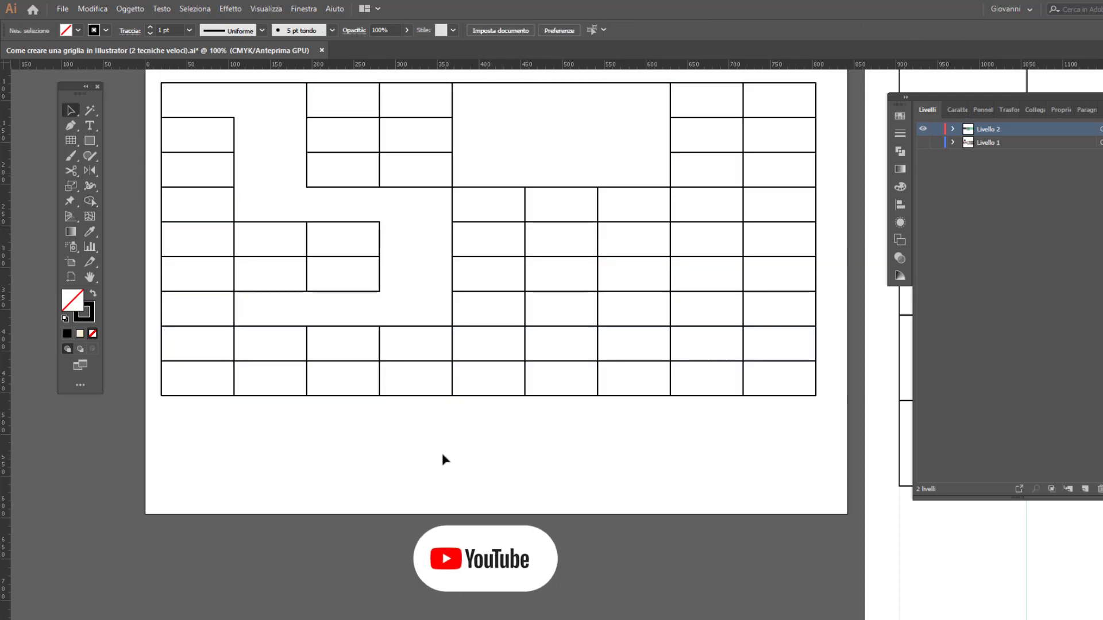